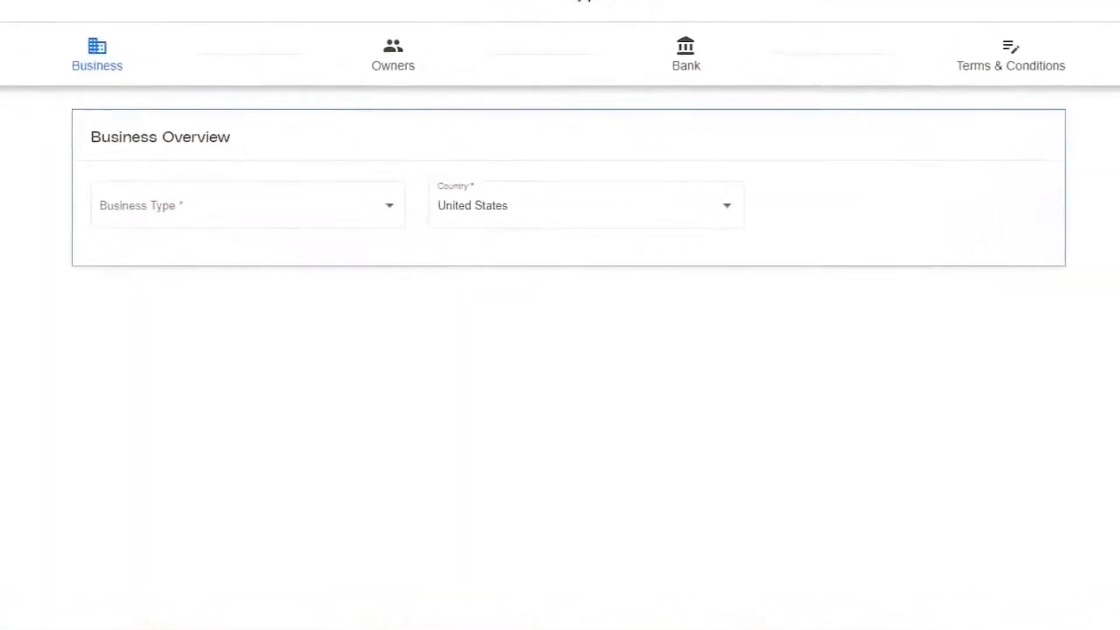
Step: Choose LLC as Business Type, enter legal name Awesome Inspections, and reuse it as the statement descriptor
click(201, 210)
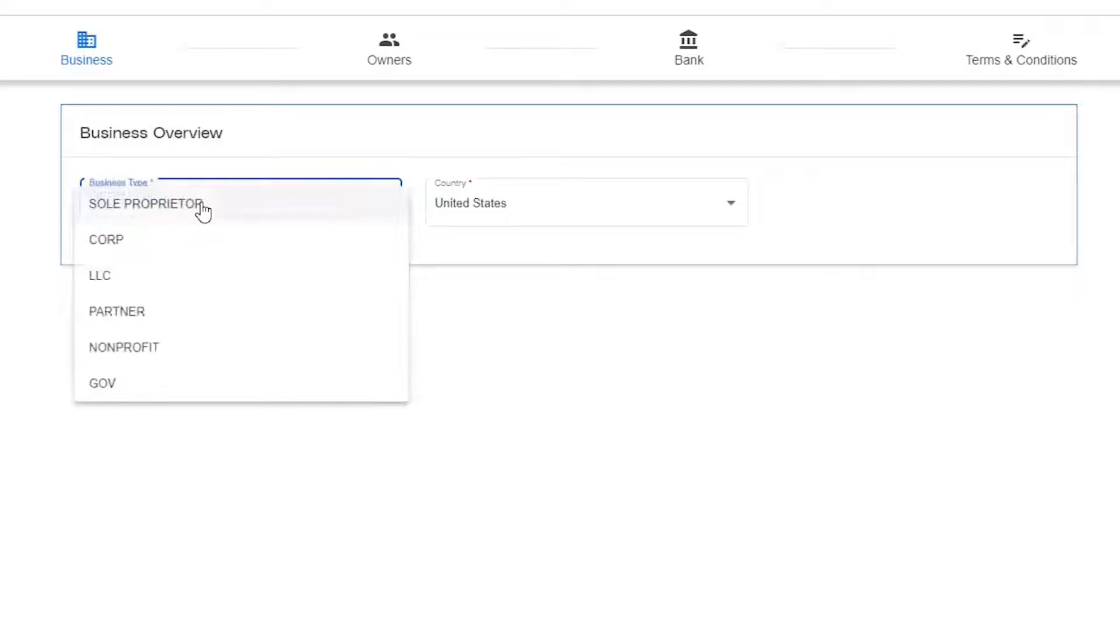
click(160, 279)
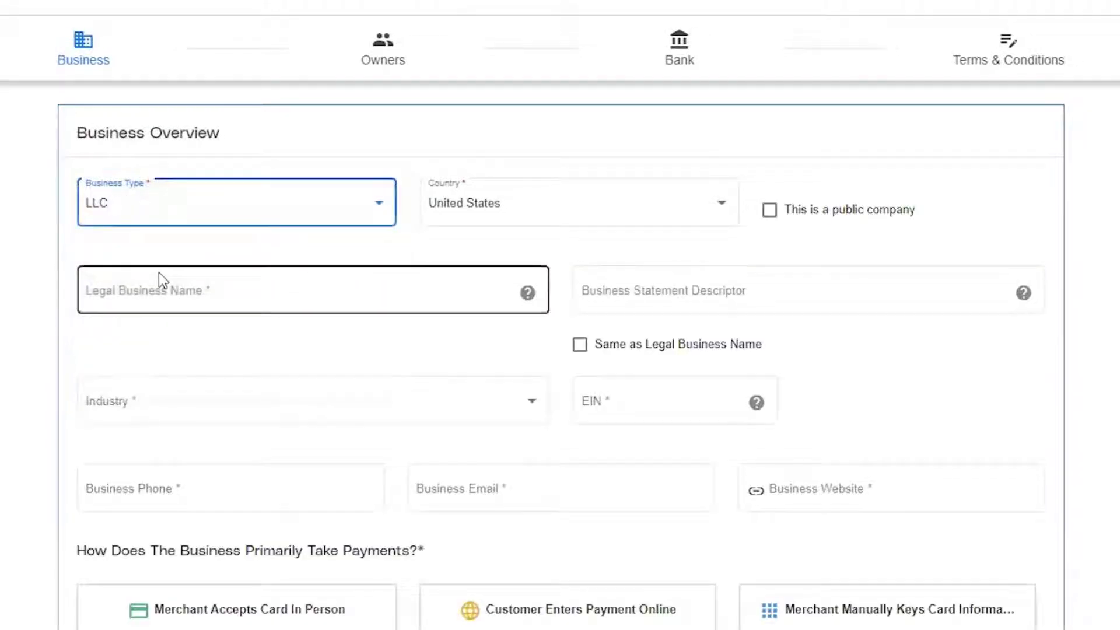
click(119, 292)
text(Aw)
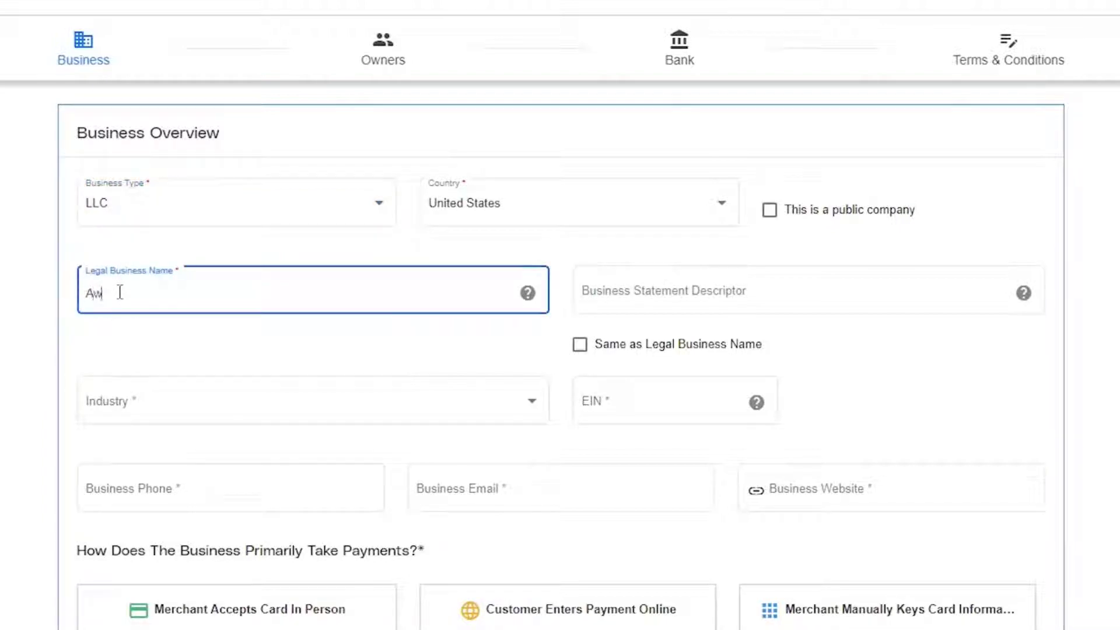
text(esome Inspections)
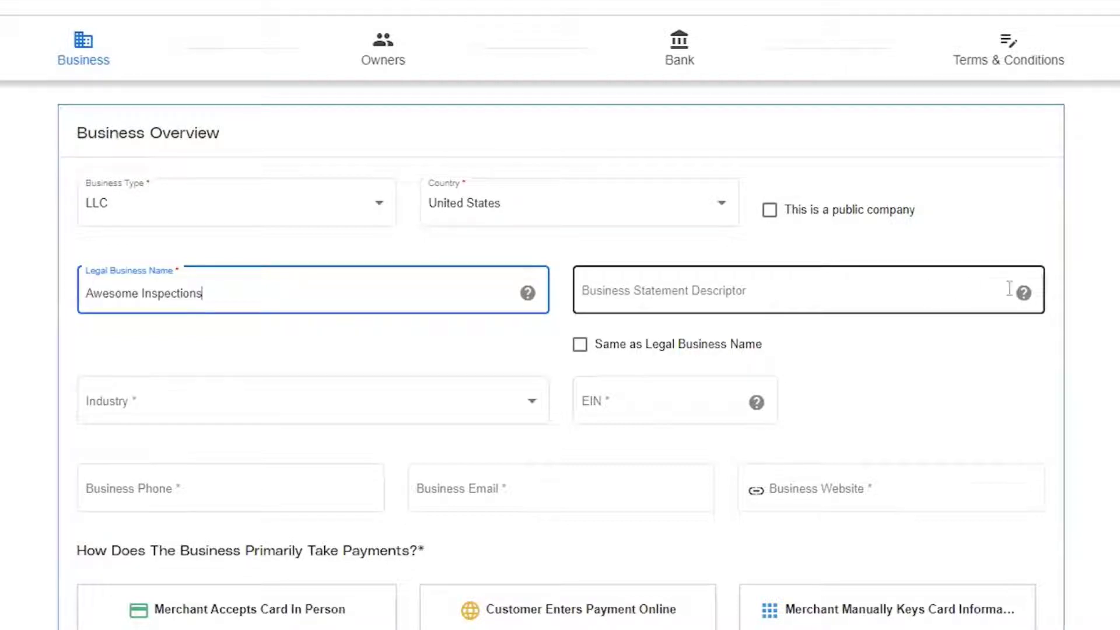
mouse_move(1024, 299)
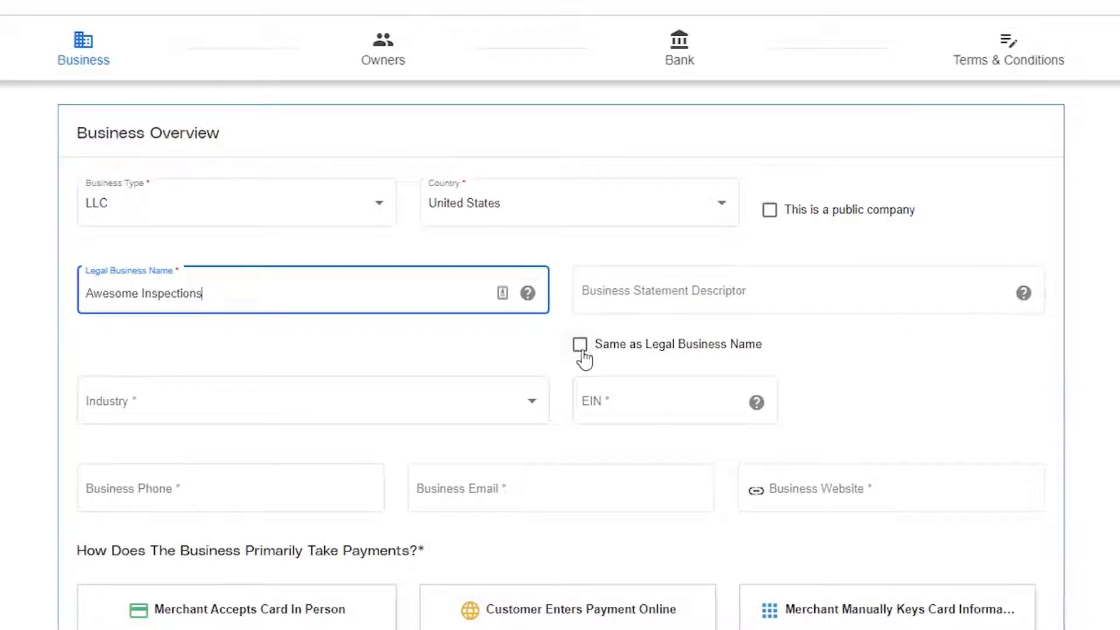
click(581, 348)
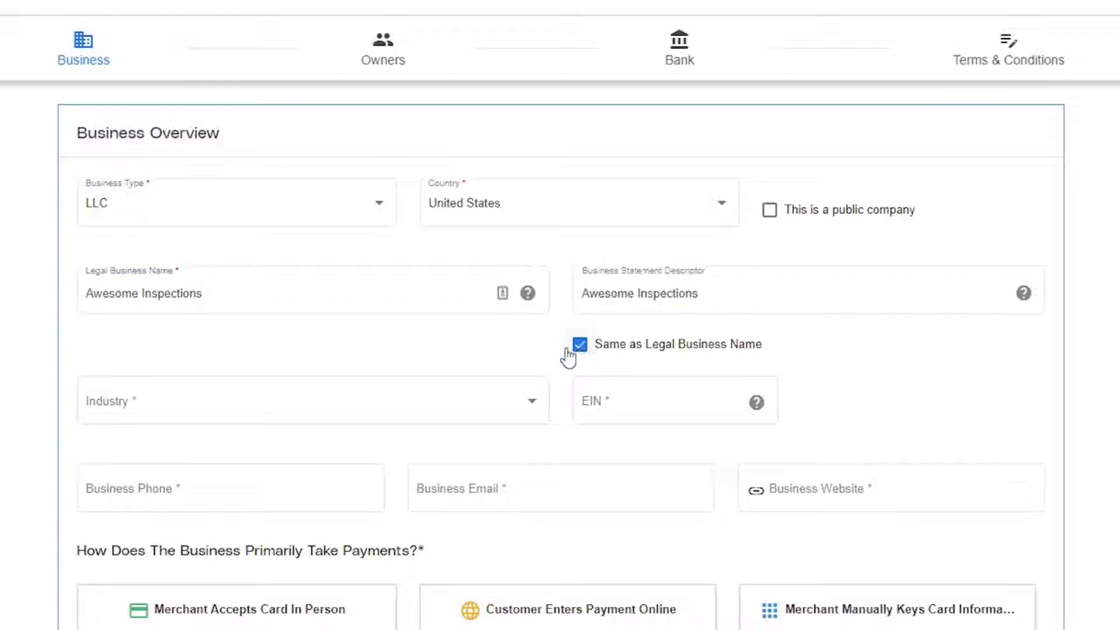
Step: Choose industry 8999 Professional Services and begin entering the EIN
click(204, 411)
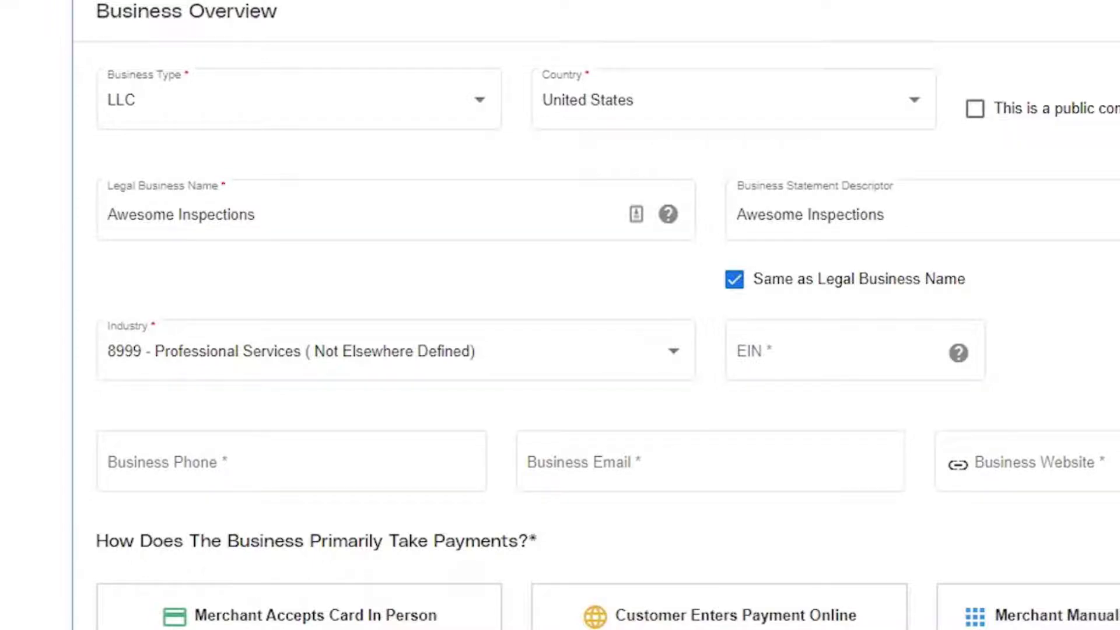
click(791, 349)
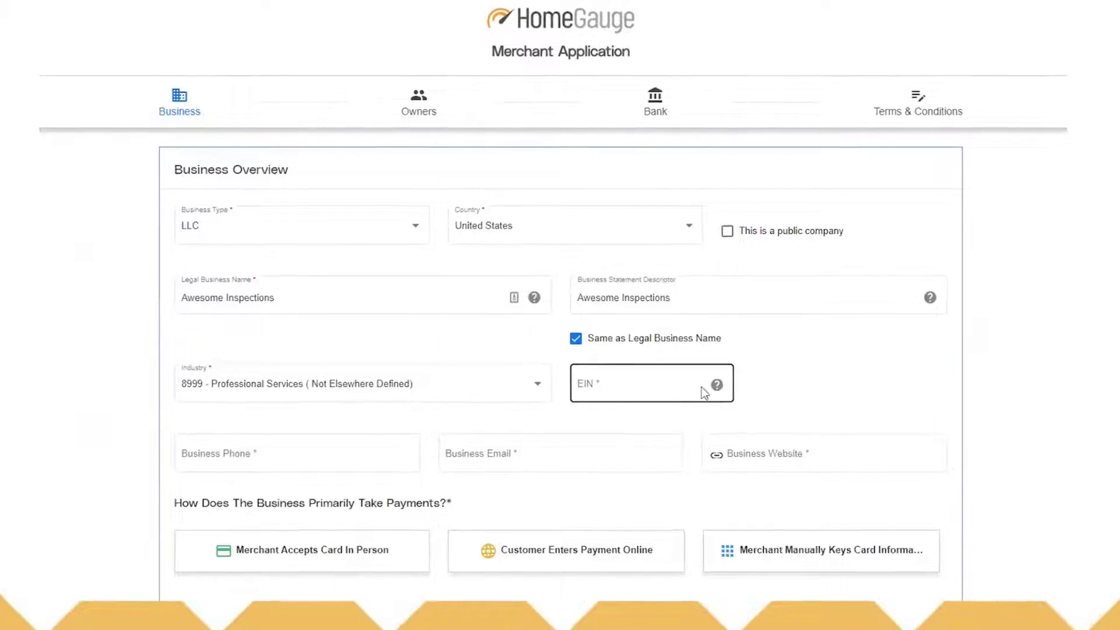
mouse_move(715, 385)
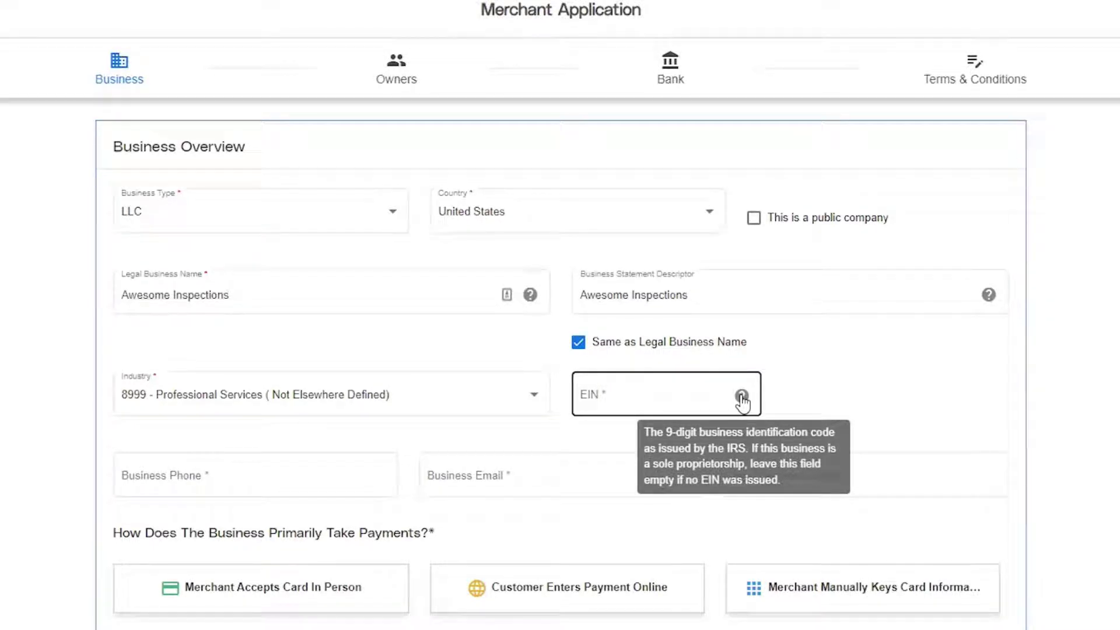
Step: Enter the business phone number, business e-mail address, and website homegauge.com
click(168, 473)
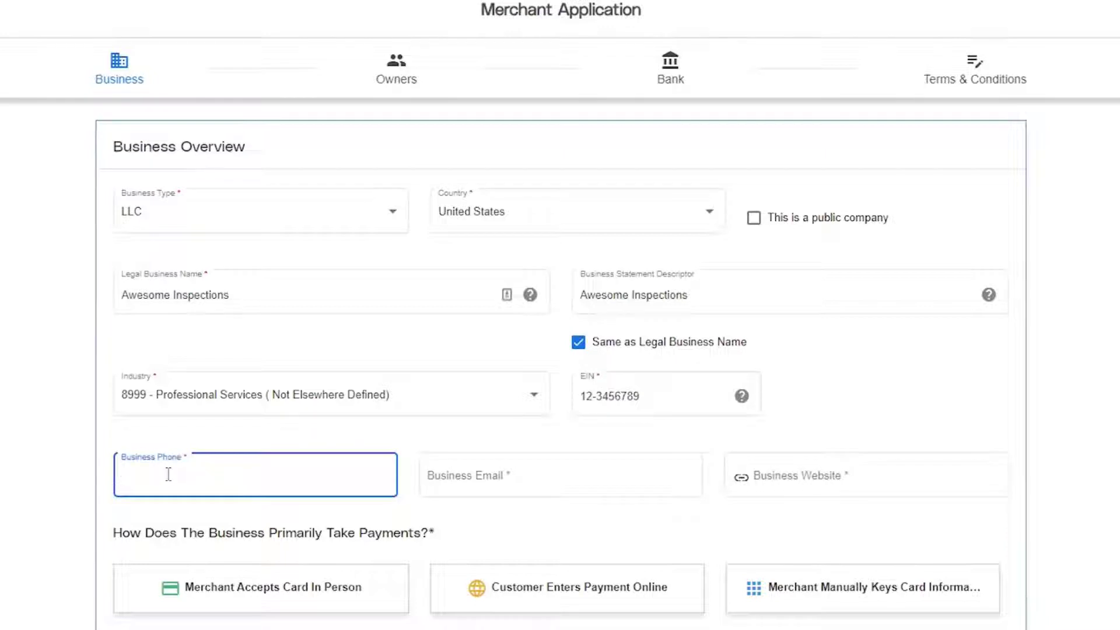
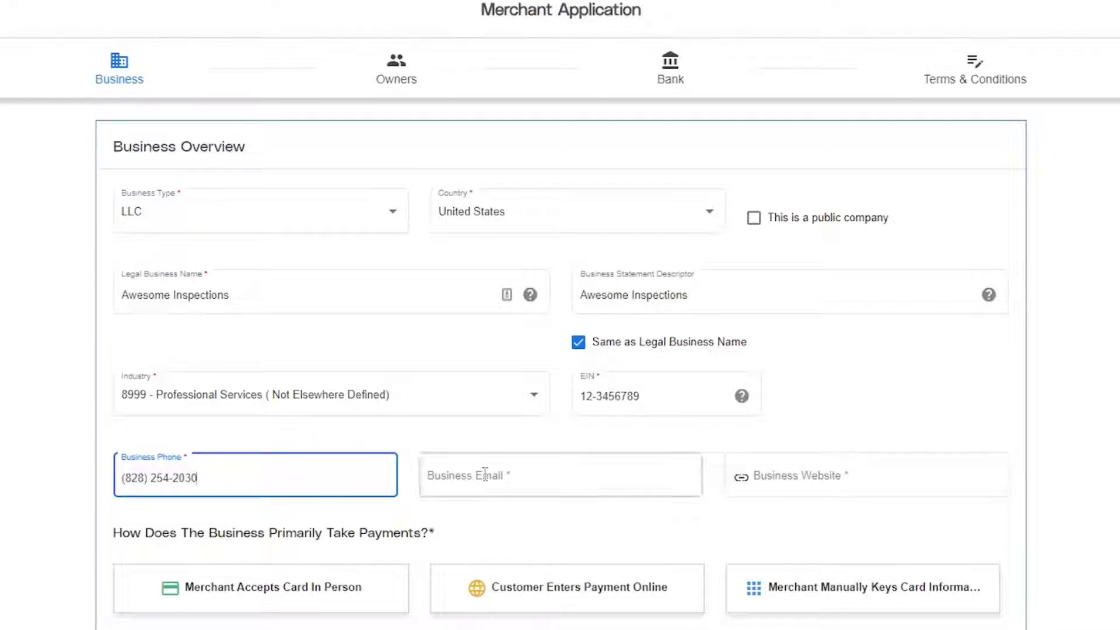
click(485, 472)
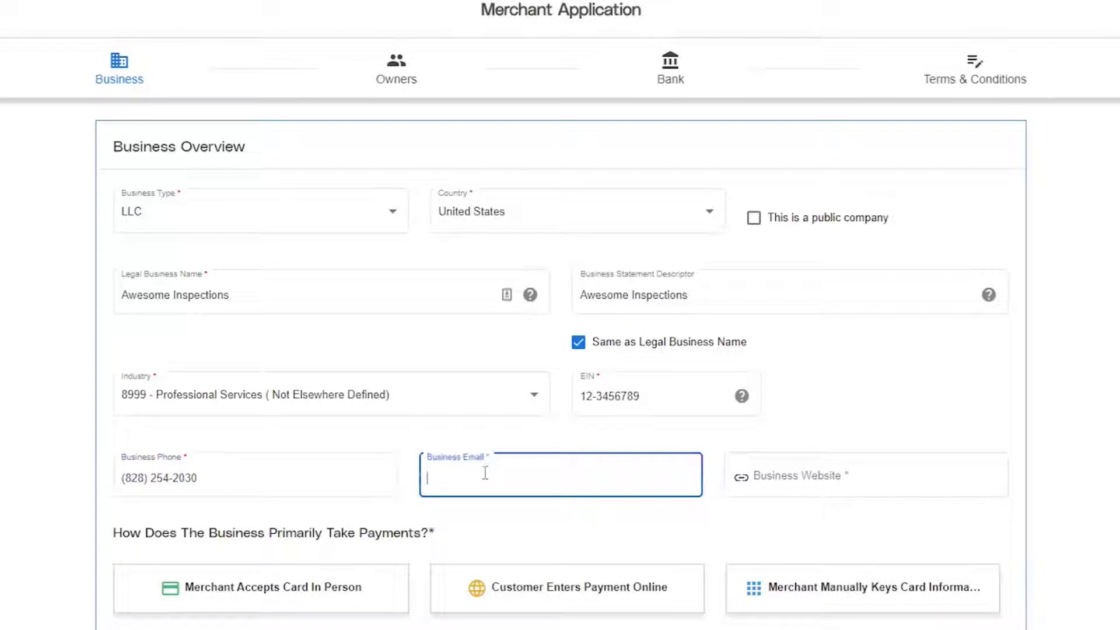
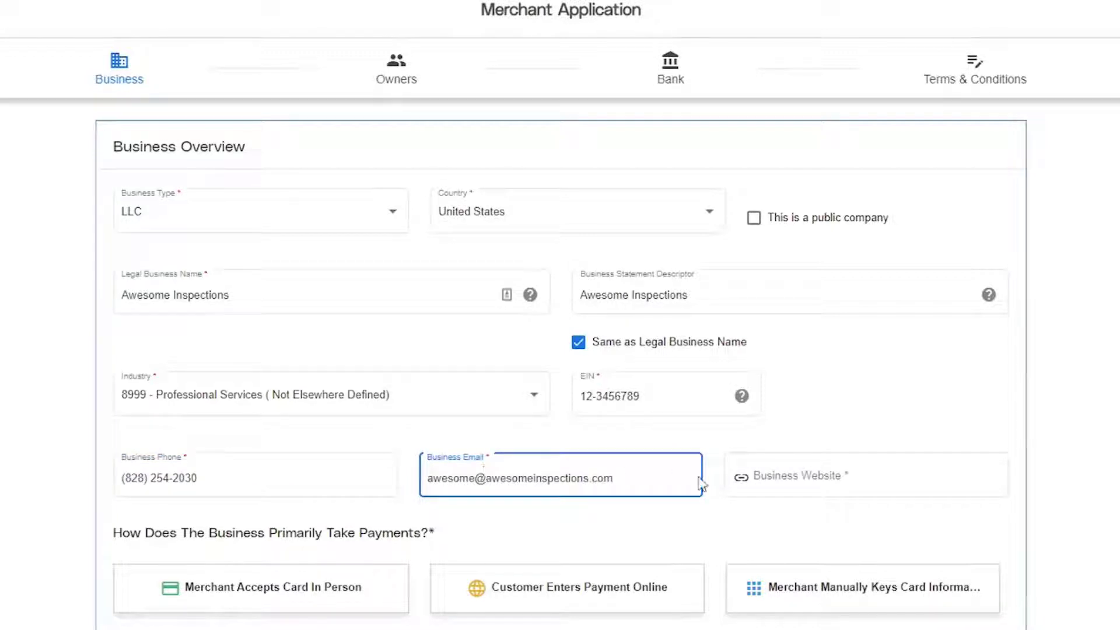
click(780, 475)
text(hom)
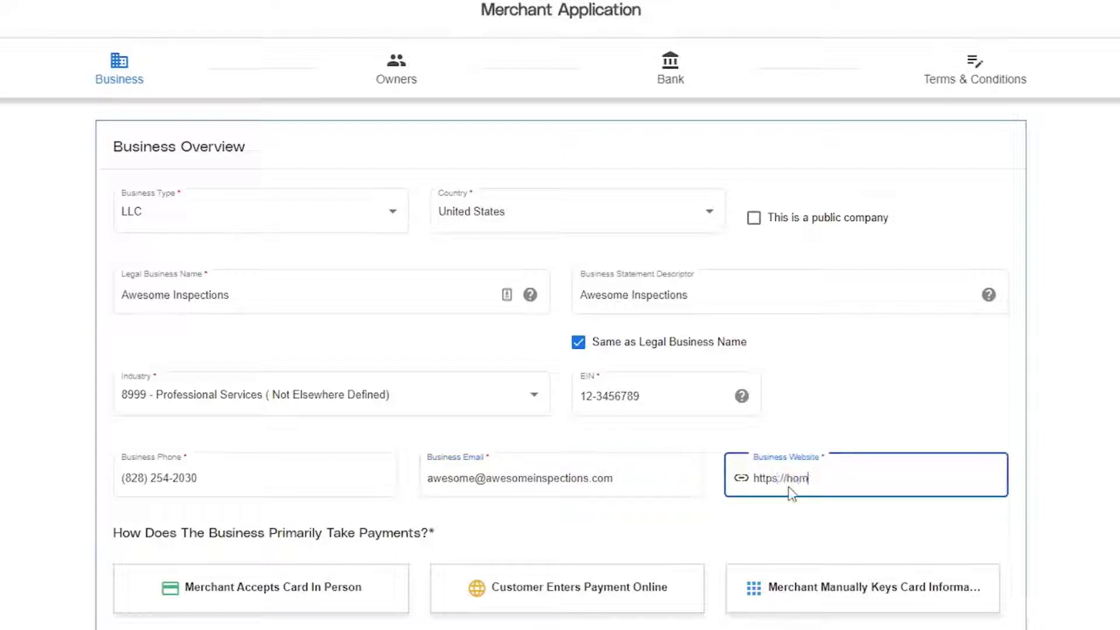
text(egauge.com)
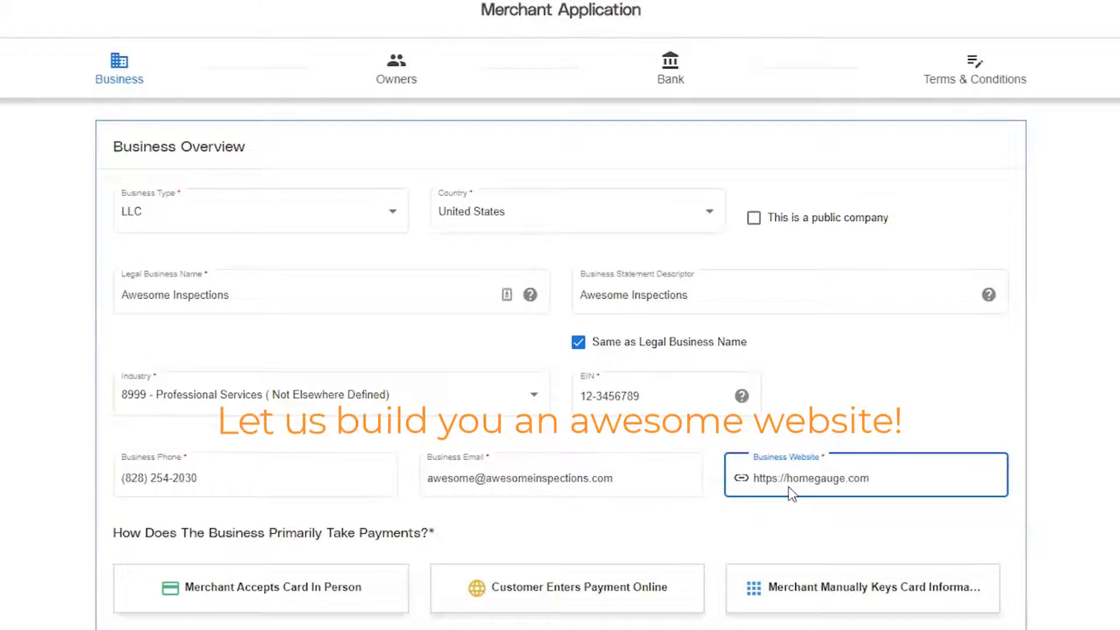
Step: Select Customer Enters Payment Online as the payment method, then expand Business Details
scroll(698, 524, down, 1)
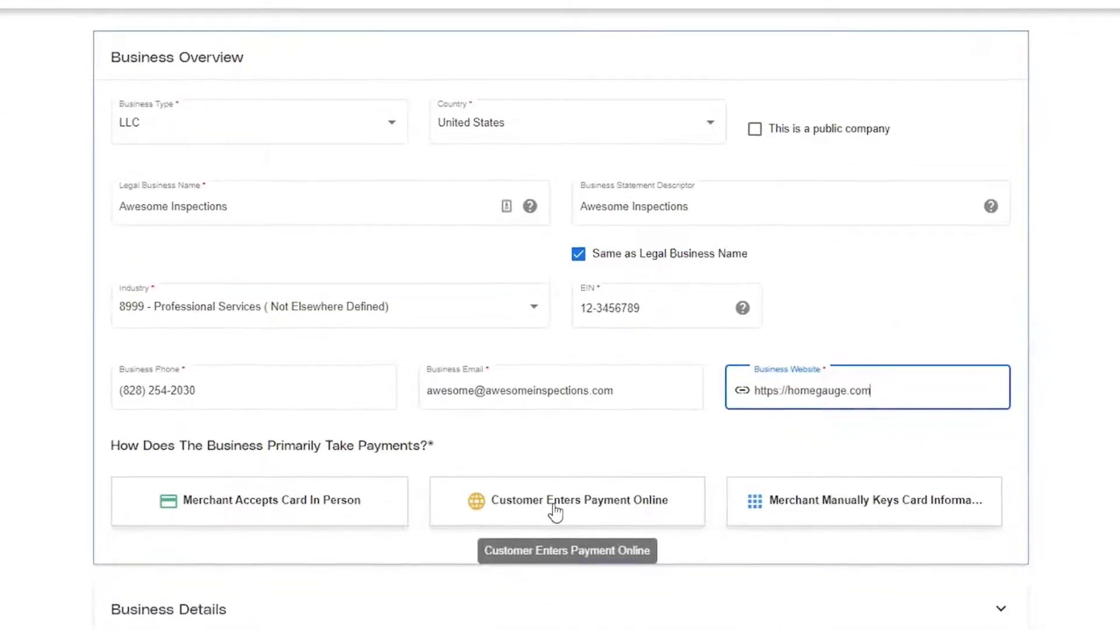
click(554, 418)
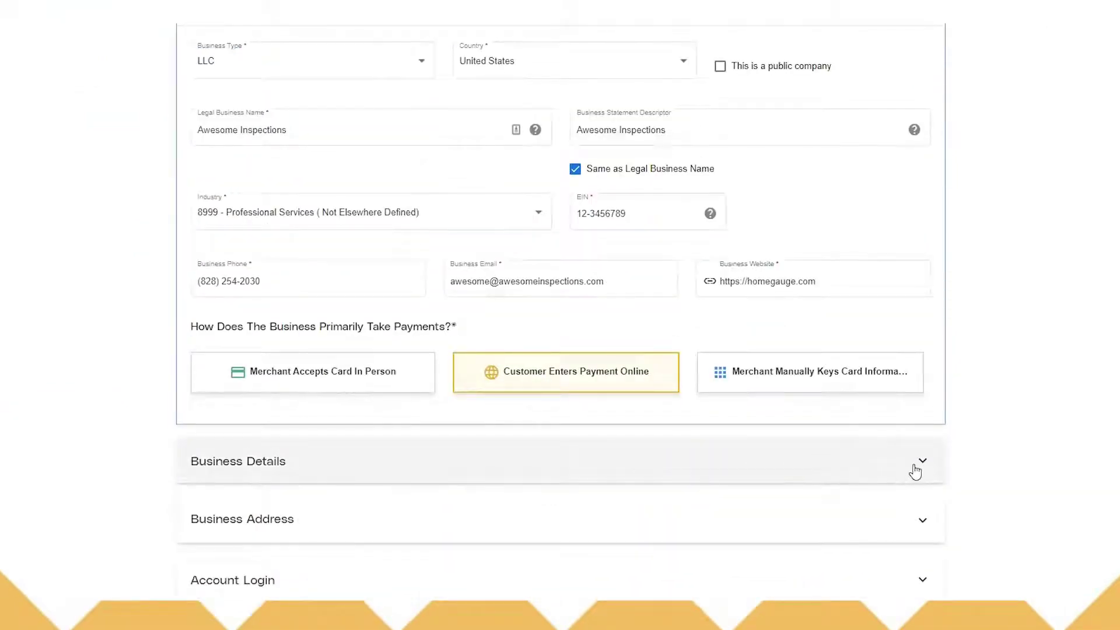
click(918, 464)
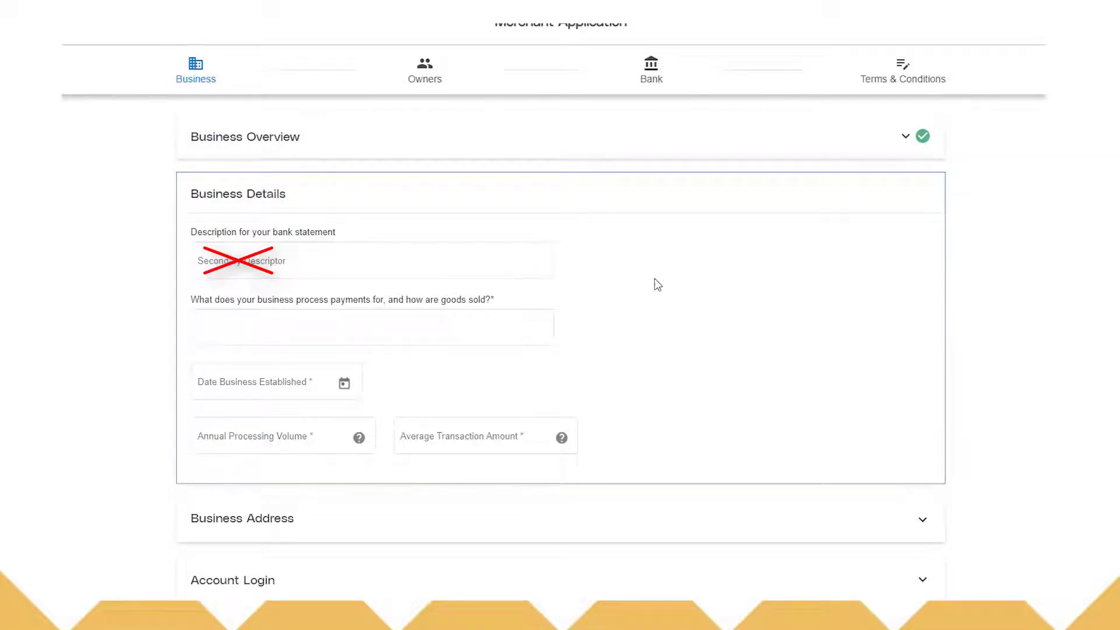
Step: Enter Home Inspections, established 01/01/2002, 200,000 annual volume and 475.00 average transaction, then expand Business Address
click(309, 323)
click(245, 327)
text(Home Inspections)
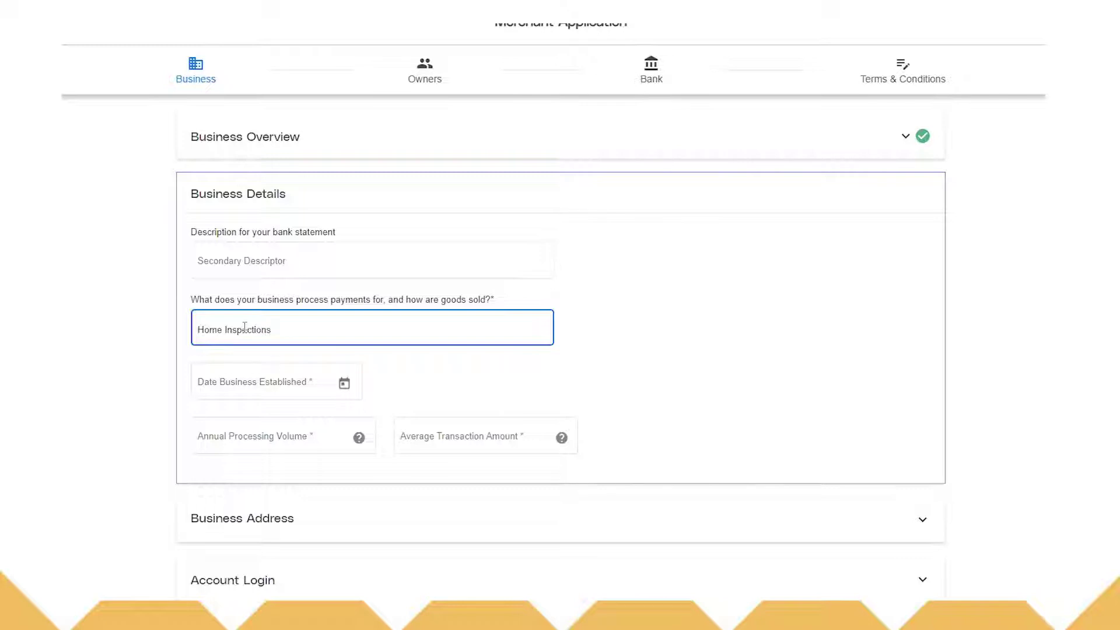
click(239, 382)
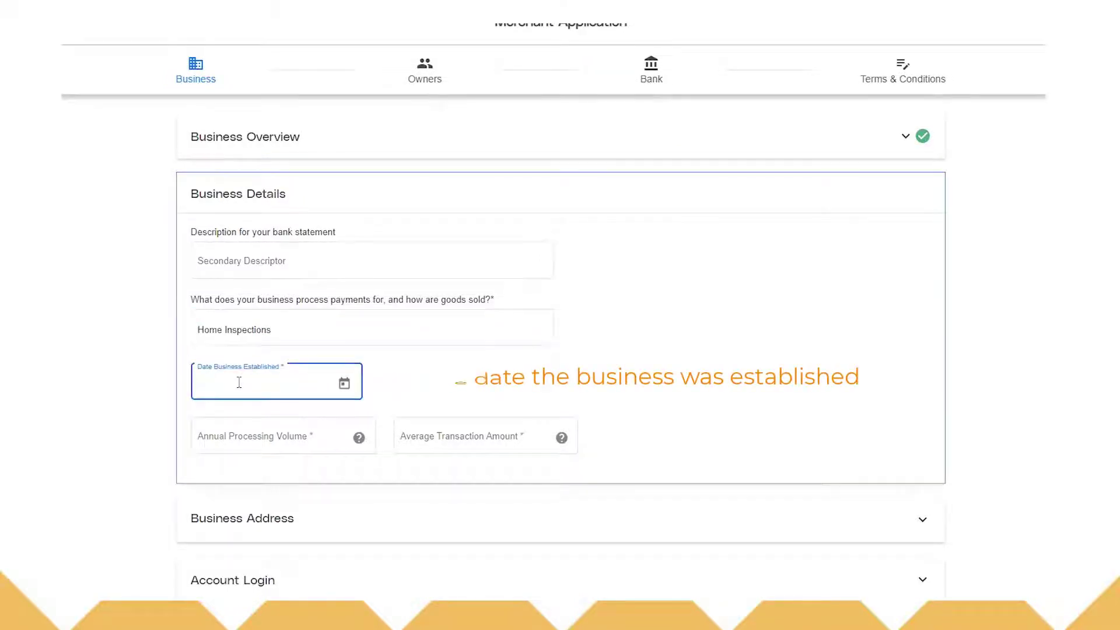
text(01/01/2002)
click(246, 441)
text(2)
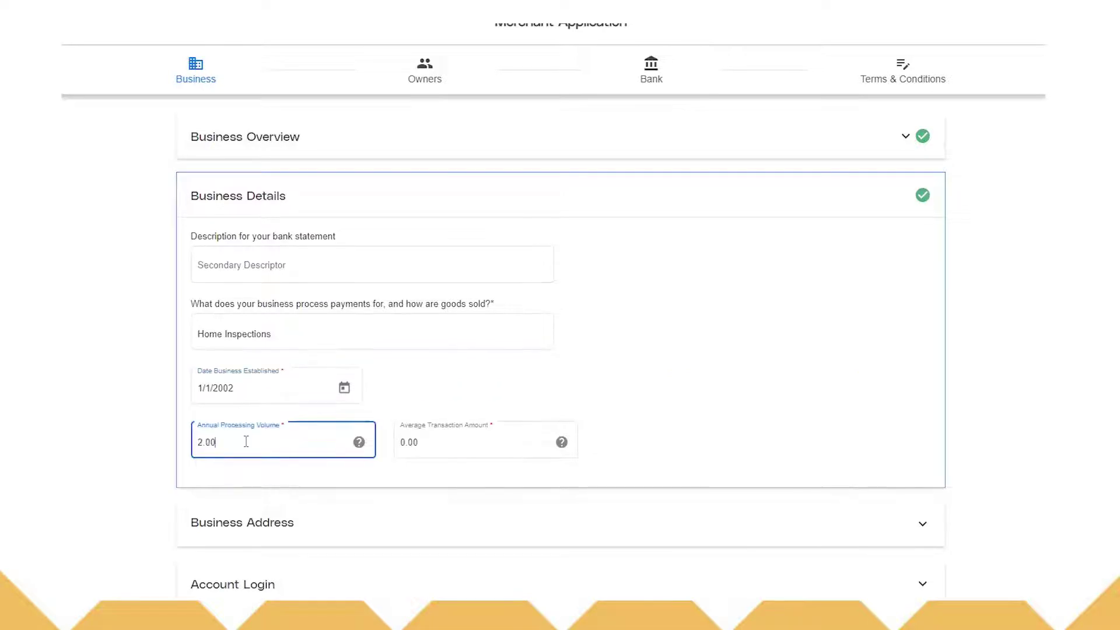
text(00,000)
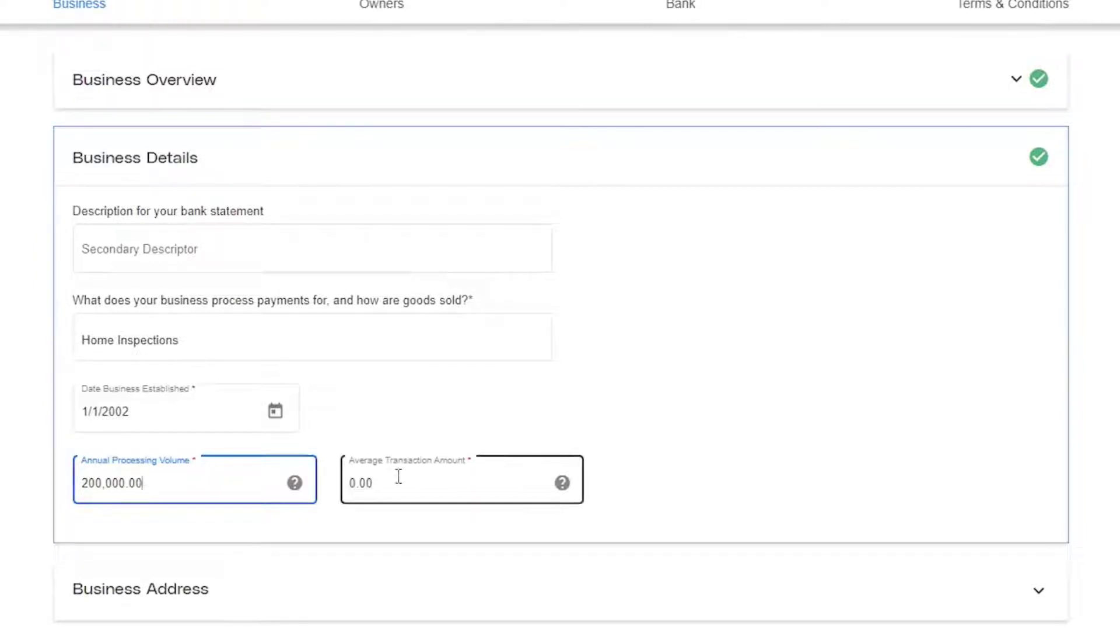
key(Tab)
text(47500)
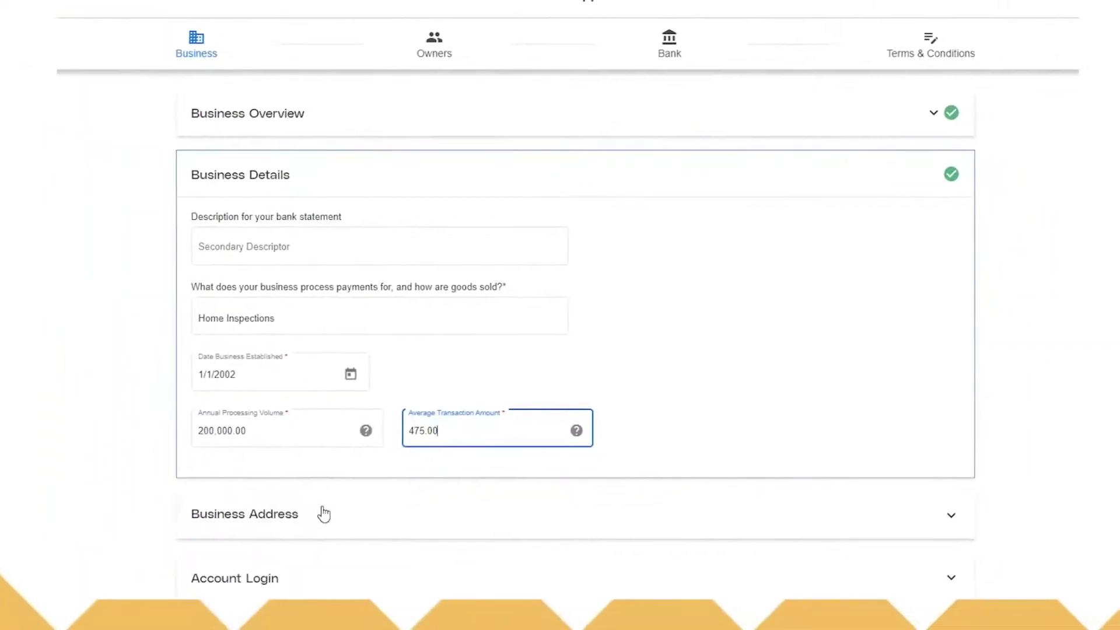
click(446, 516)
Step: Fill the business address from the saved autofill suggestion and enter the zip code
click(218, 348)
key(Return)
click(746, 407)
text(28801)
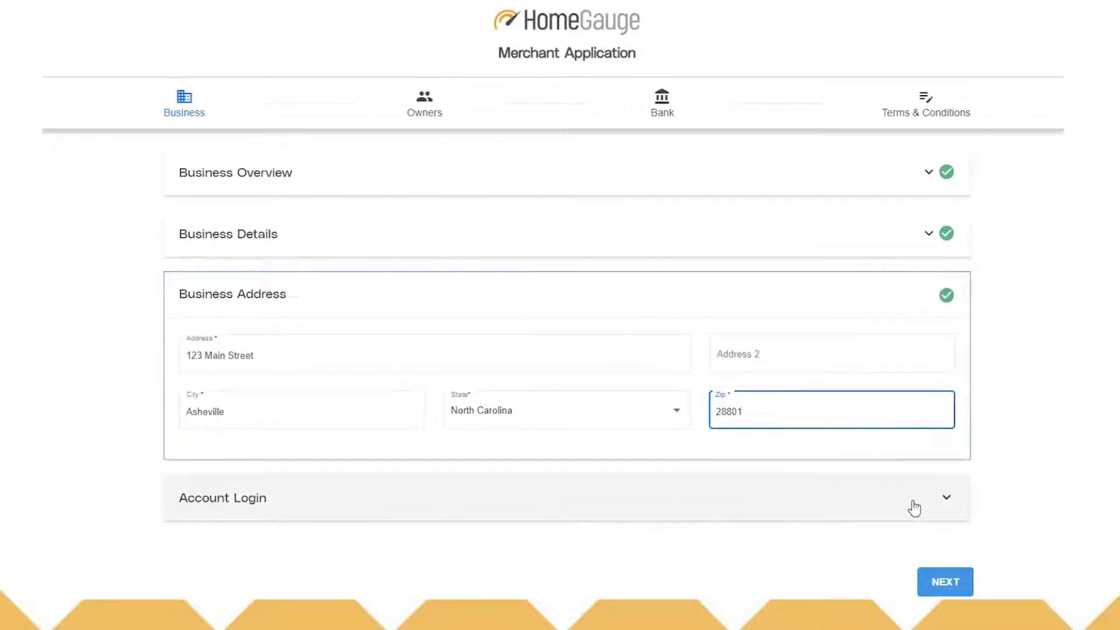
Step: Fill Account Login with a username and a confirmed password, then advance to the Owners step
click(933, 503)
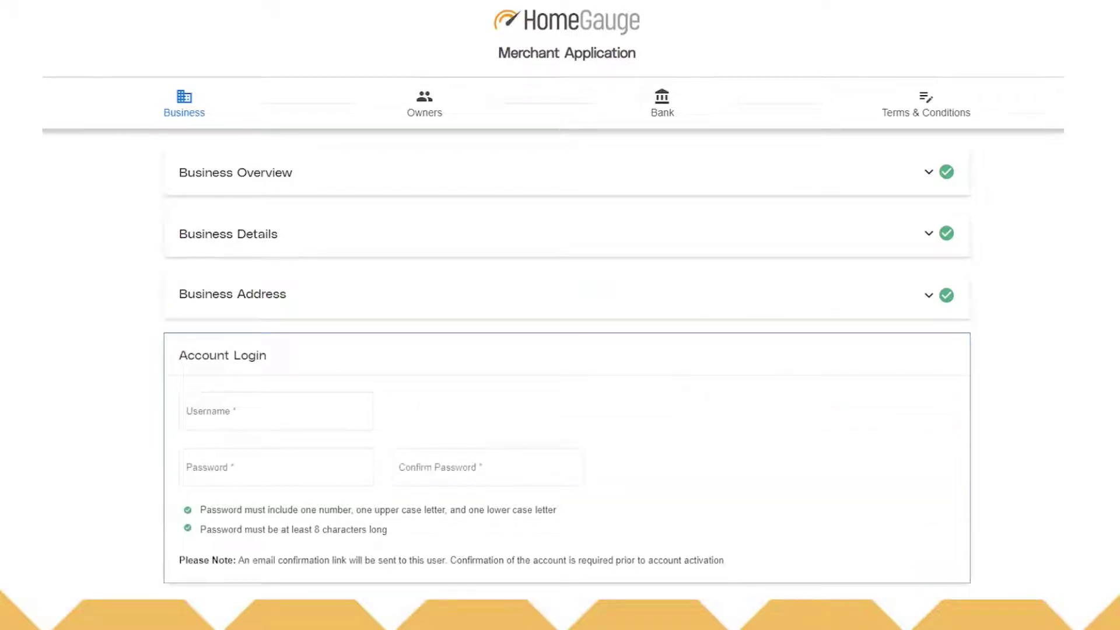
click(198, 411)
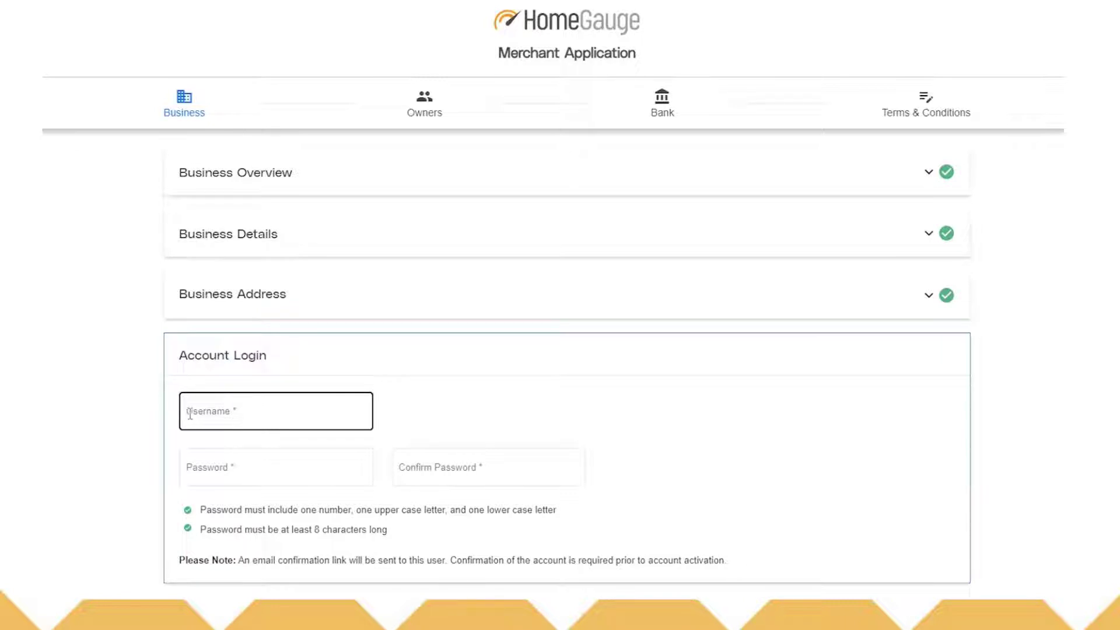
click(190, 413)
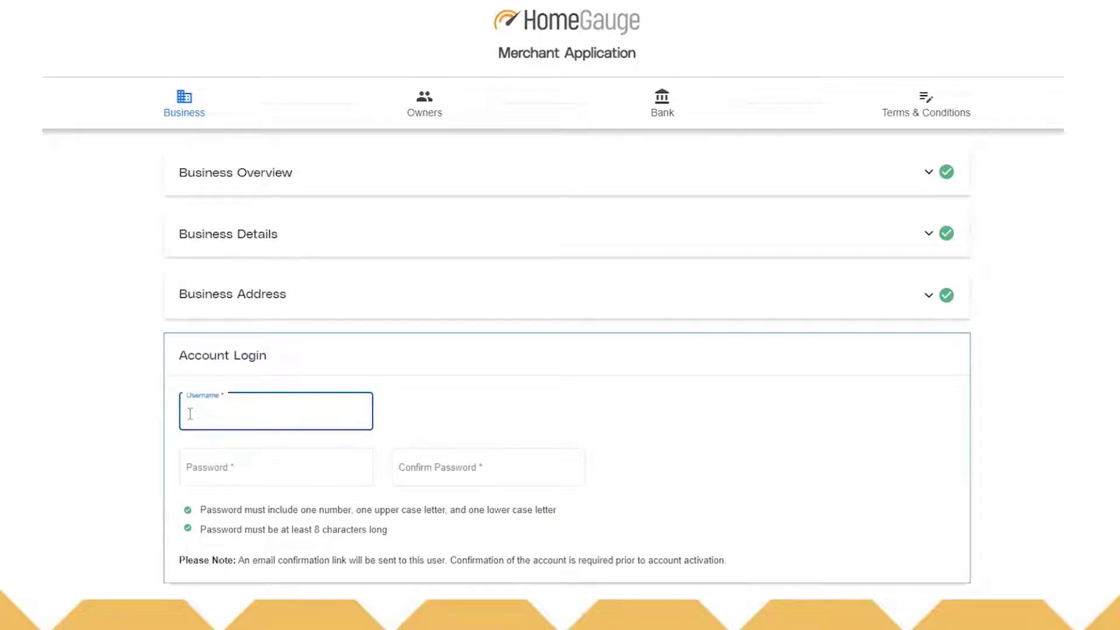
text(awesome123)
click(201, 467)
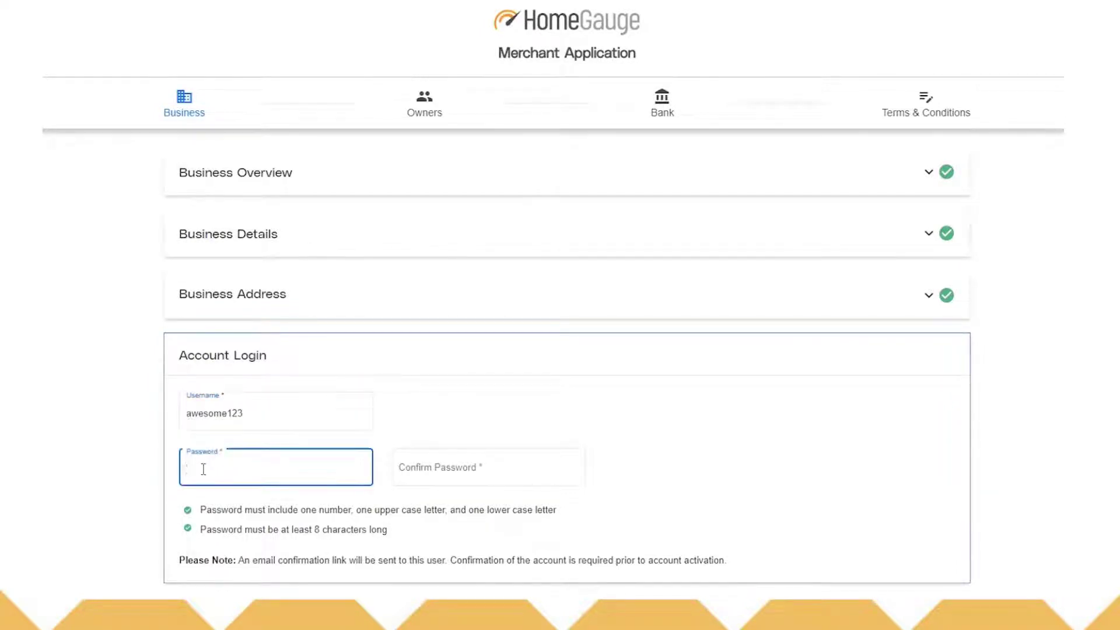
text(•••••)
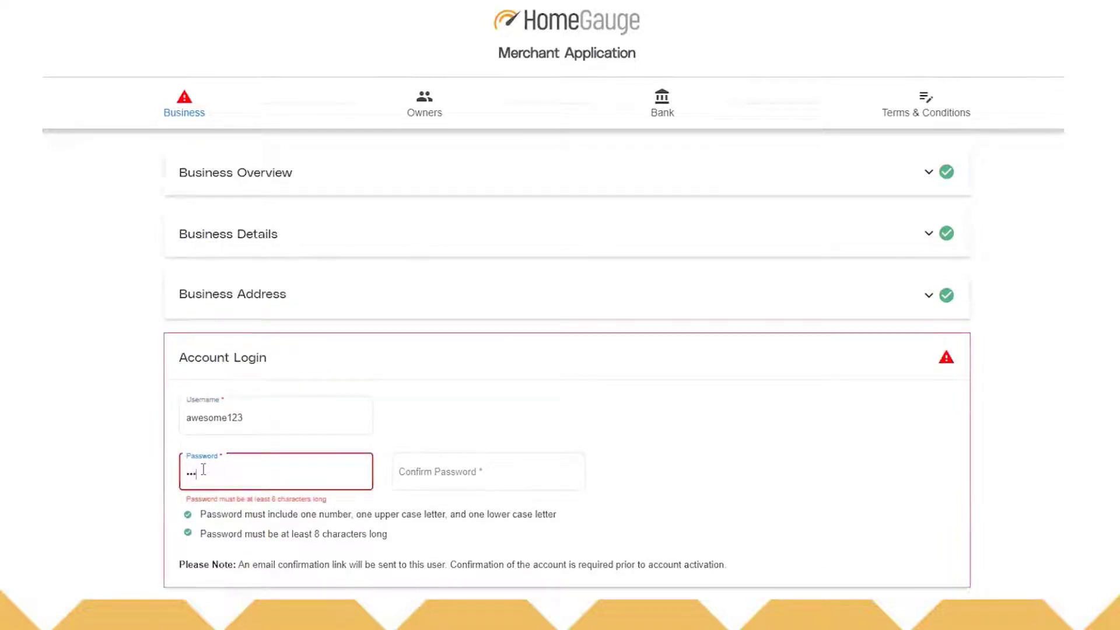
text(•••••)
click(496, 470)
text(••••••••••)
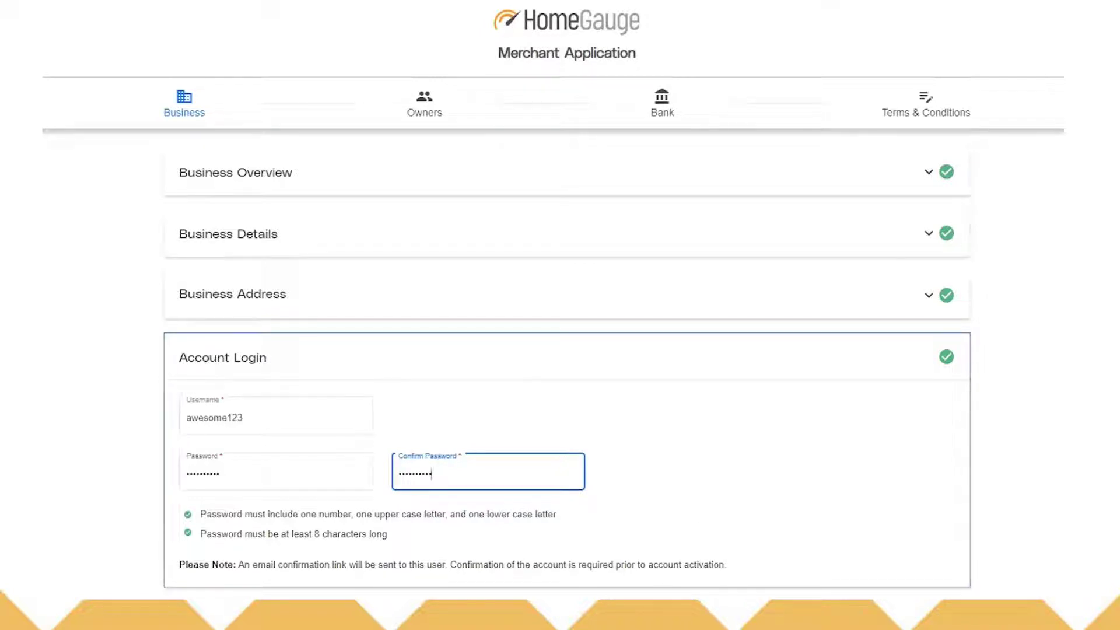
key(Return)
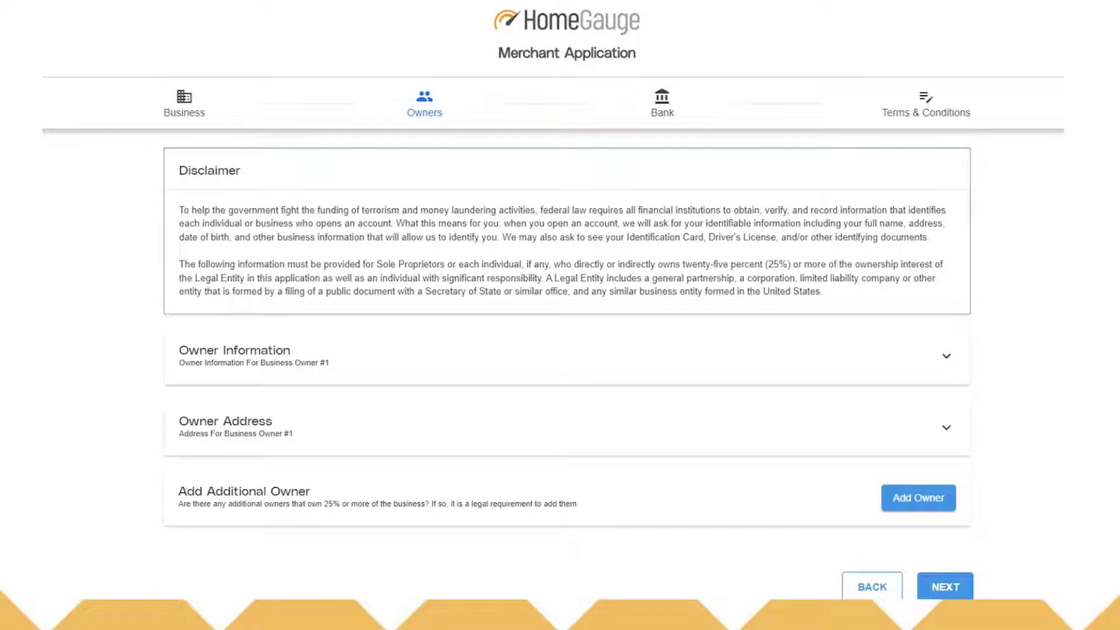
Step: Enter the owner's first and last name, phone and e-mail, ticking both Same as business boxes
click(937, 370)
click(220, 298)
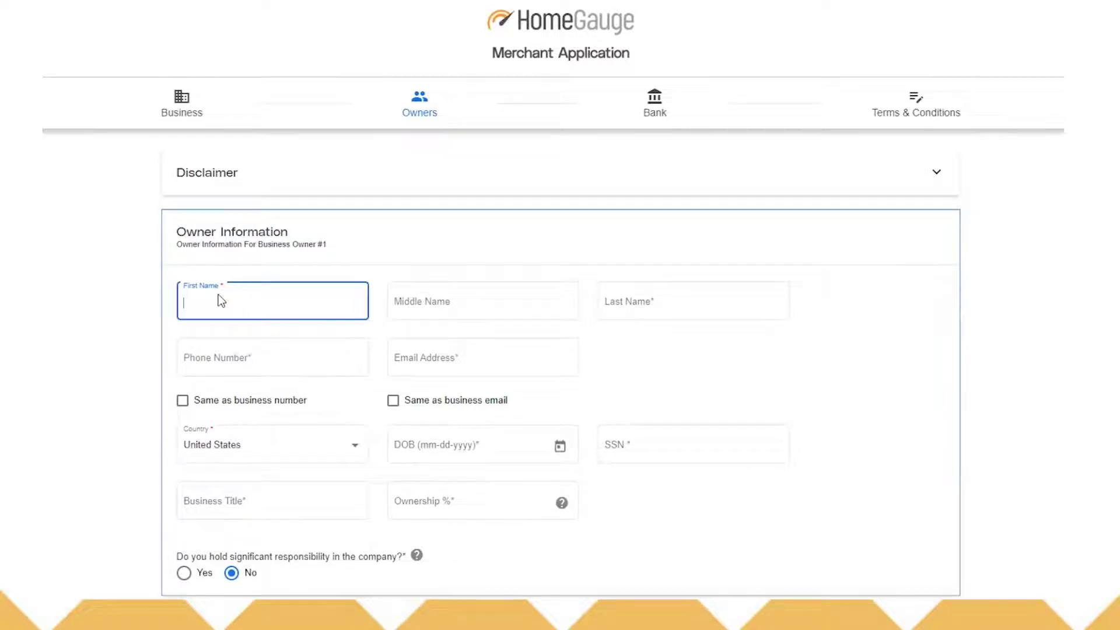
text(Suzie)
key(Tab)
key(Tab)
text(Awesome)
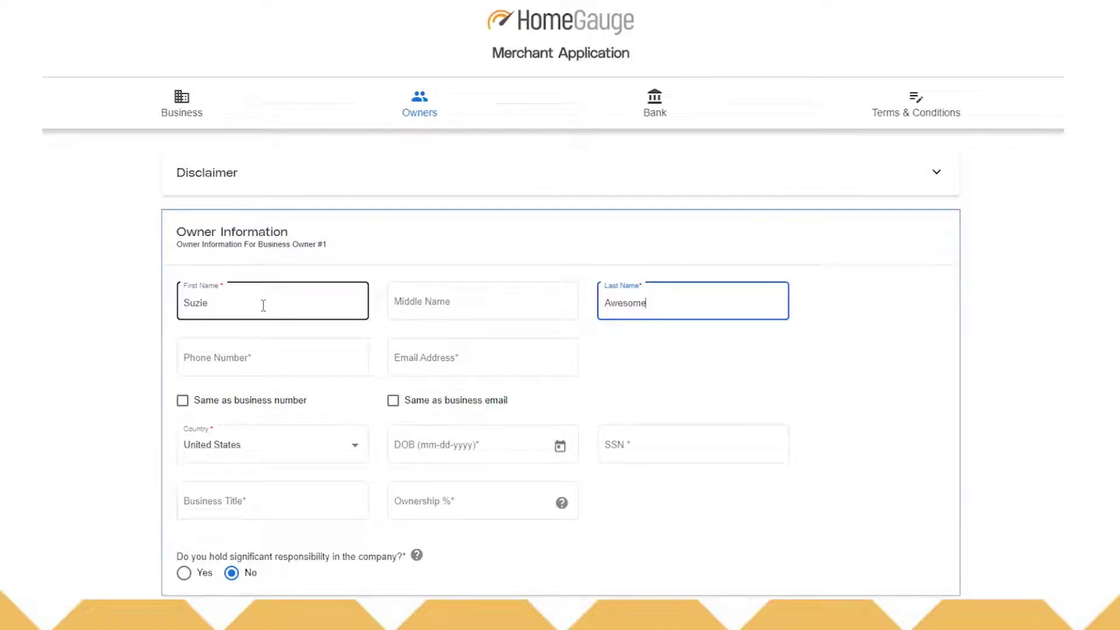
click(215, 362)
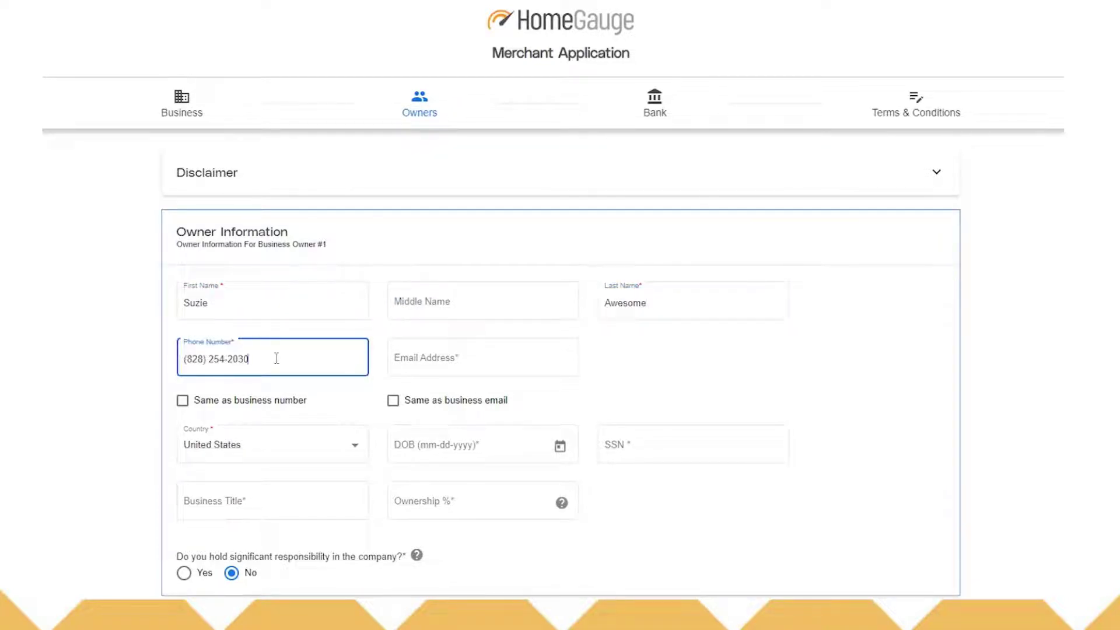
click(426, 365)
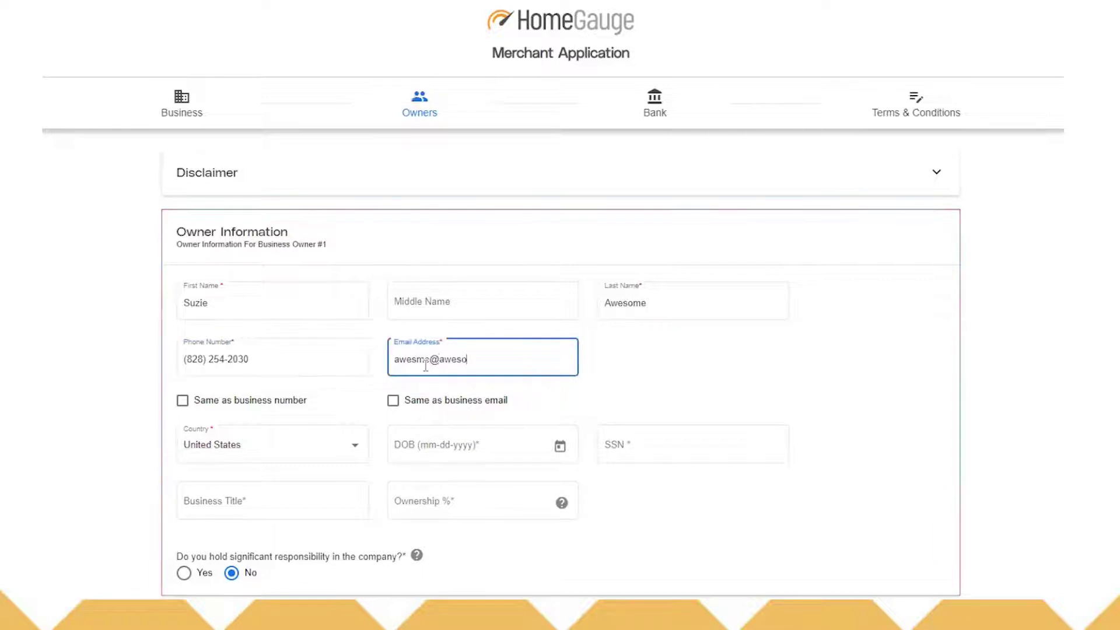
click(182, 400)
click(393, 400)
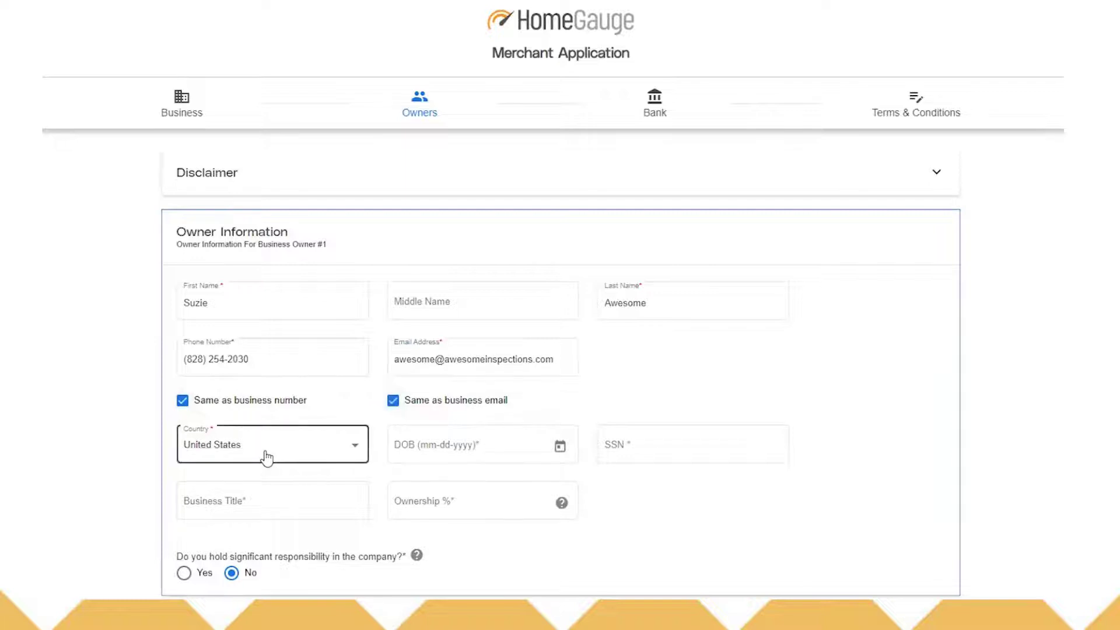
Step: Enter the owner's birth date and SSN, title Owner, 100% ownership, and significant responsibility Yes
click(443, 447)
text(01/01/)
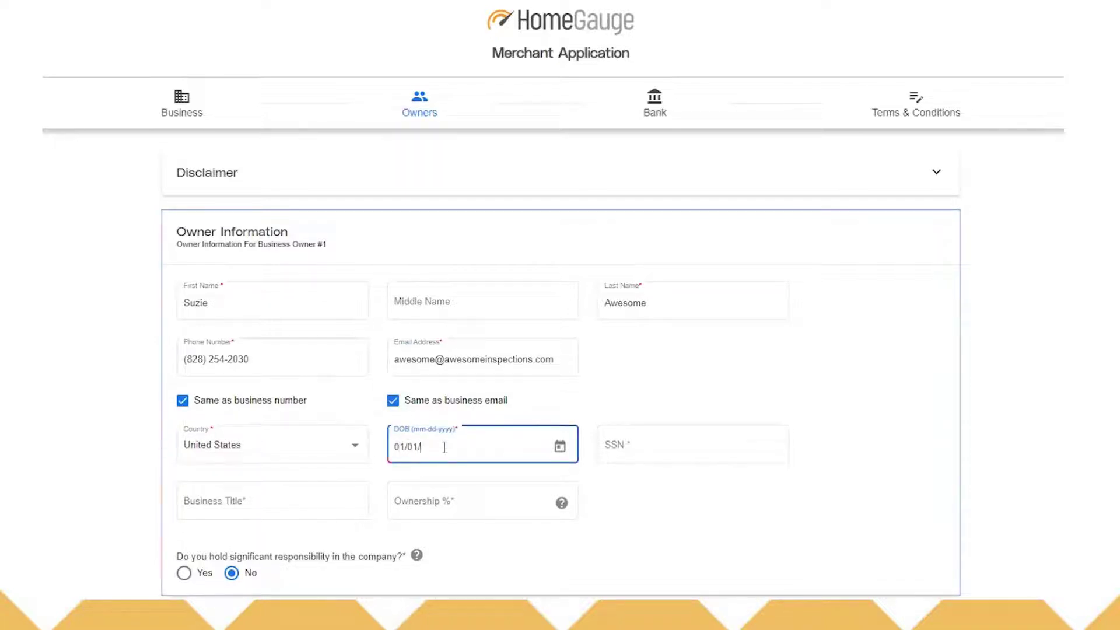
text(1966)
click(650, 448)
text(111-11-1111)
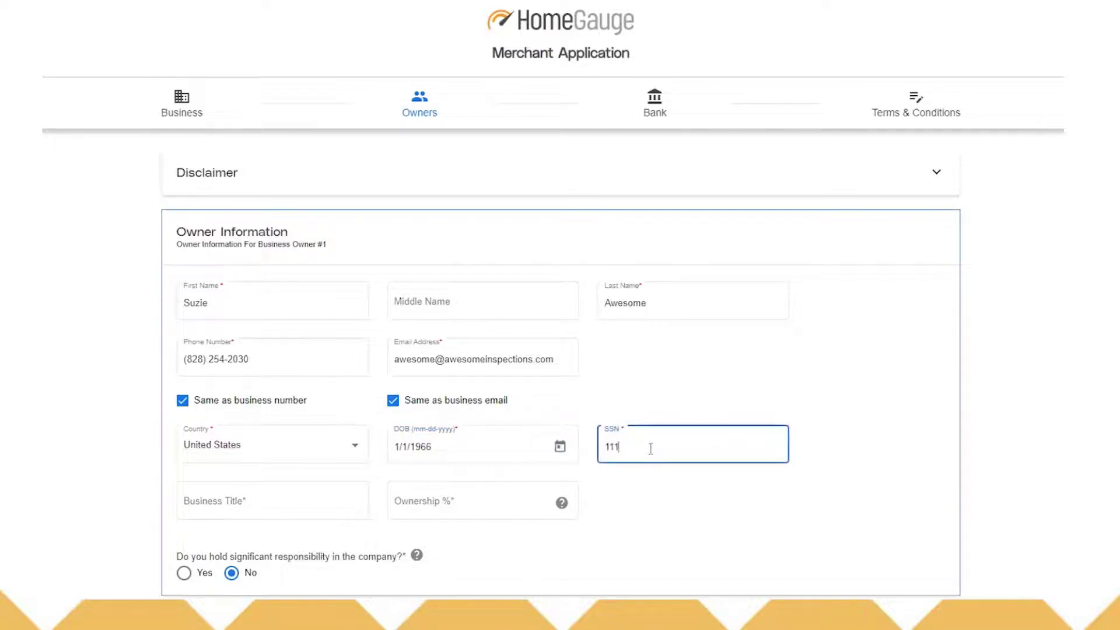
click(188, 505)
text(Owner)
click(459, 500)
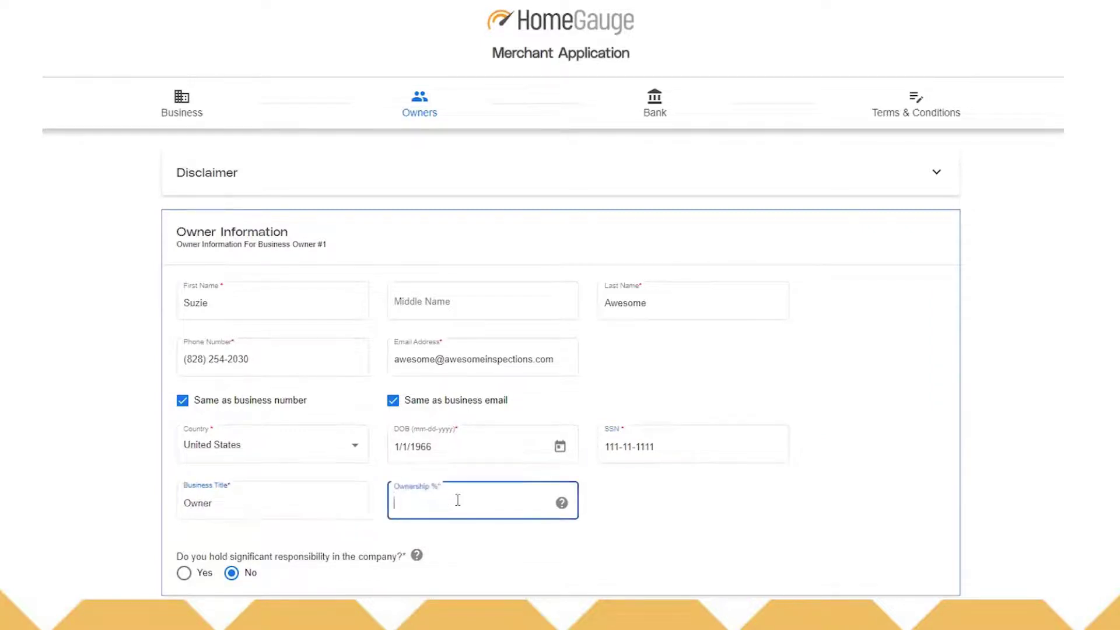
mouse_move(559, 504)
text(100)
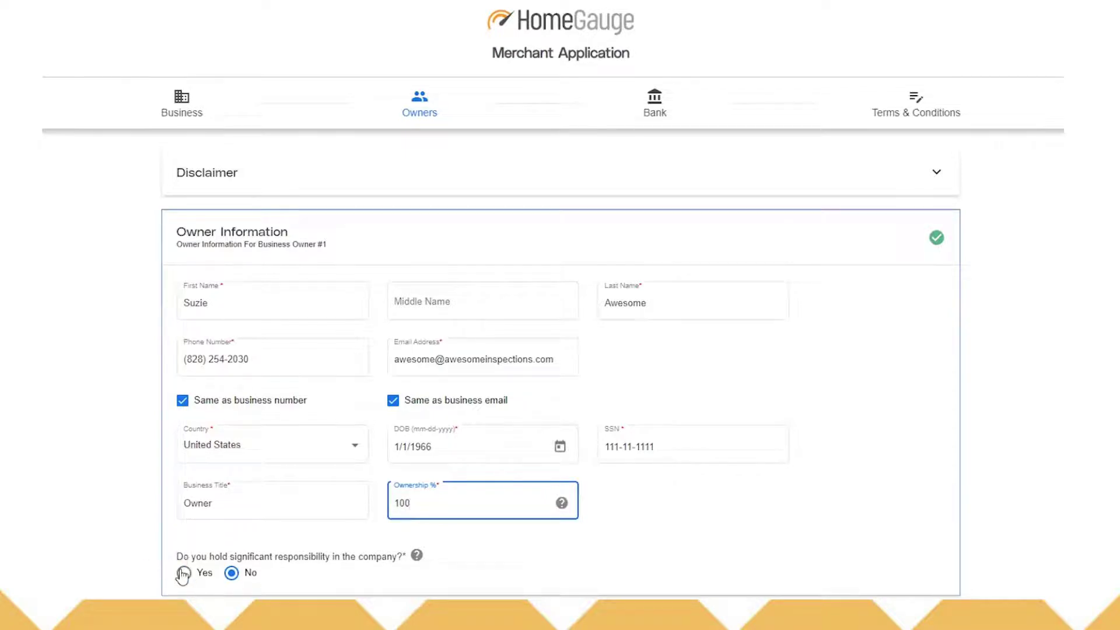
mouse_move(420, 561)
click(184, 574)
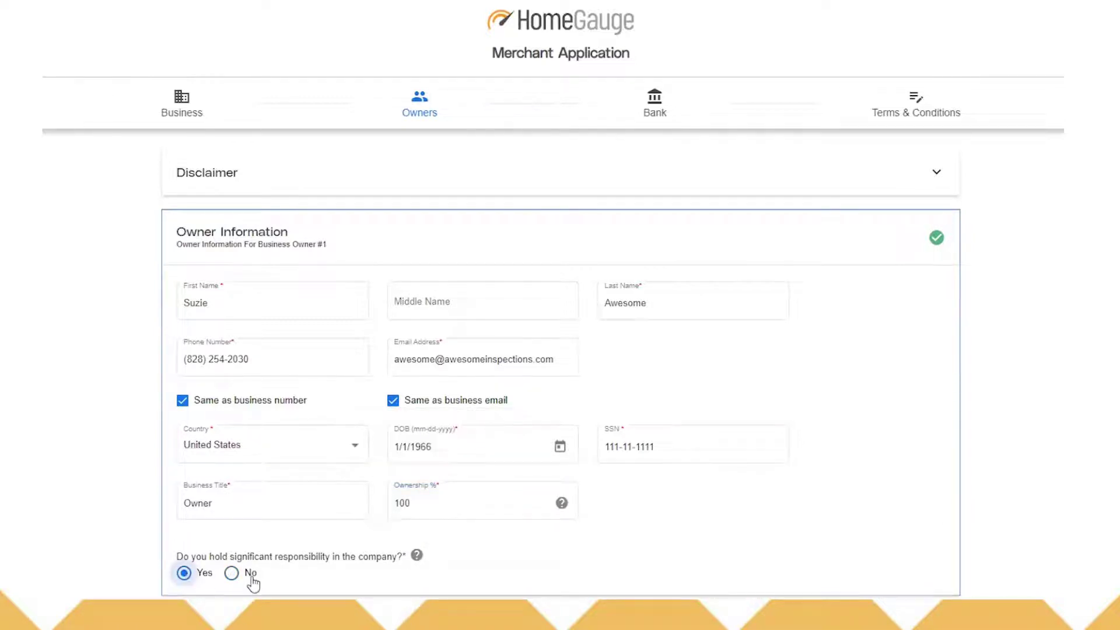
Step: Scroll to Owner Address and start entering the owner's street address
scroll(872, 551, down, 3)
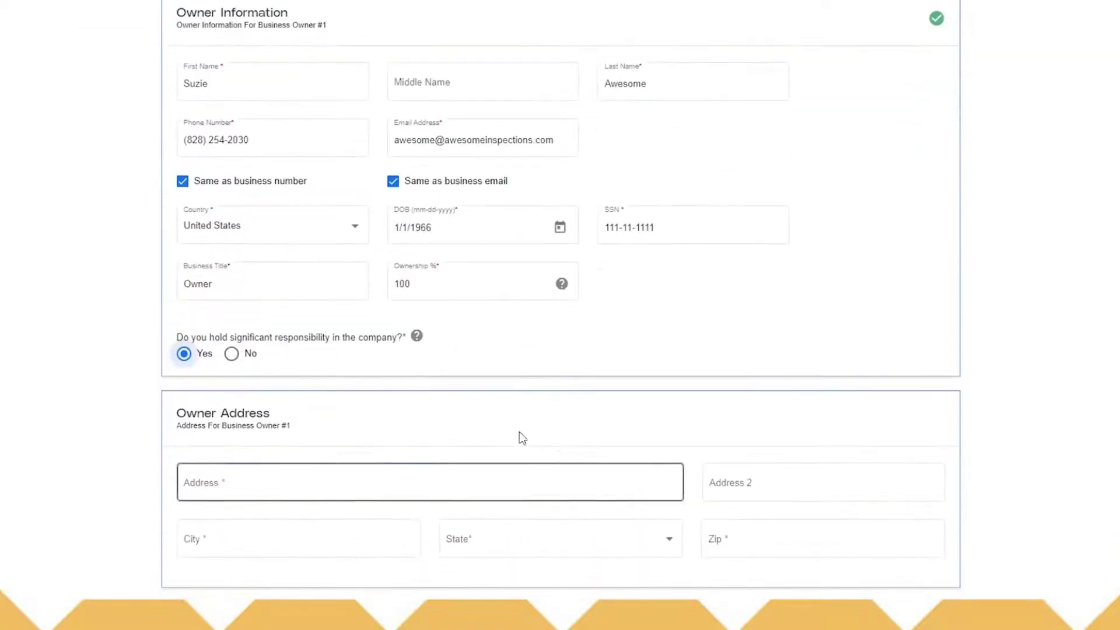
scroll(733, 387, down, 1)
click(202, 423)
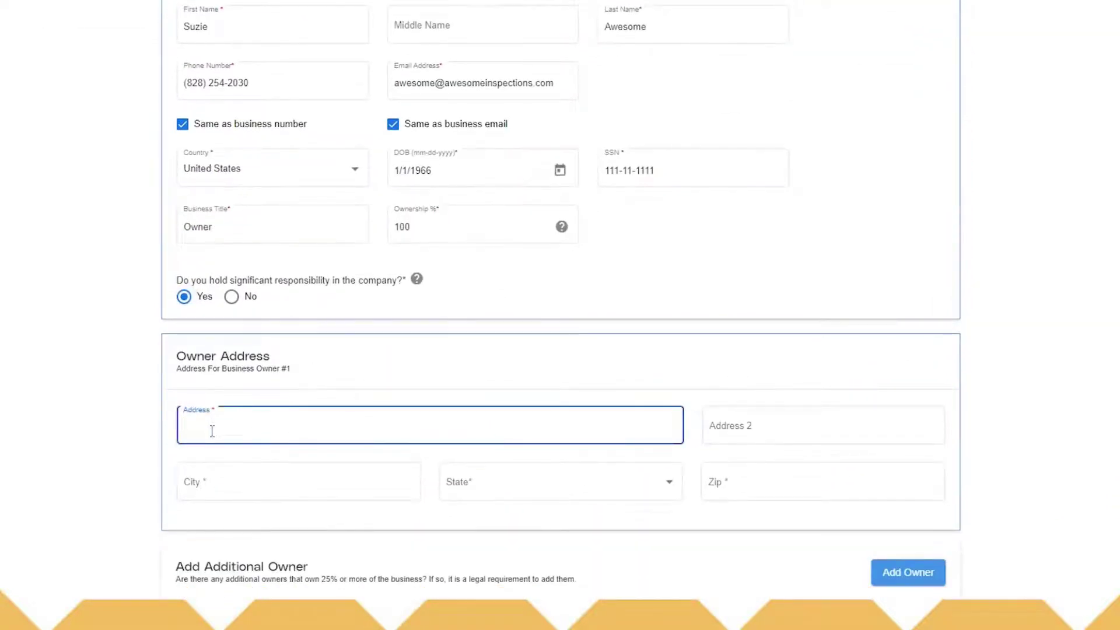
text(12)
text(1)
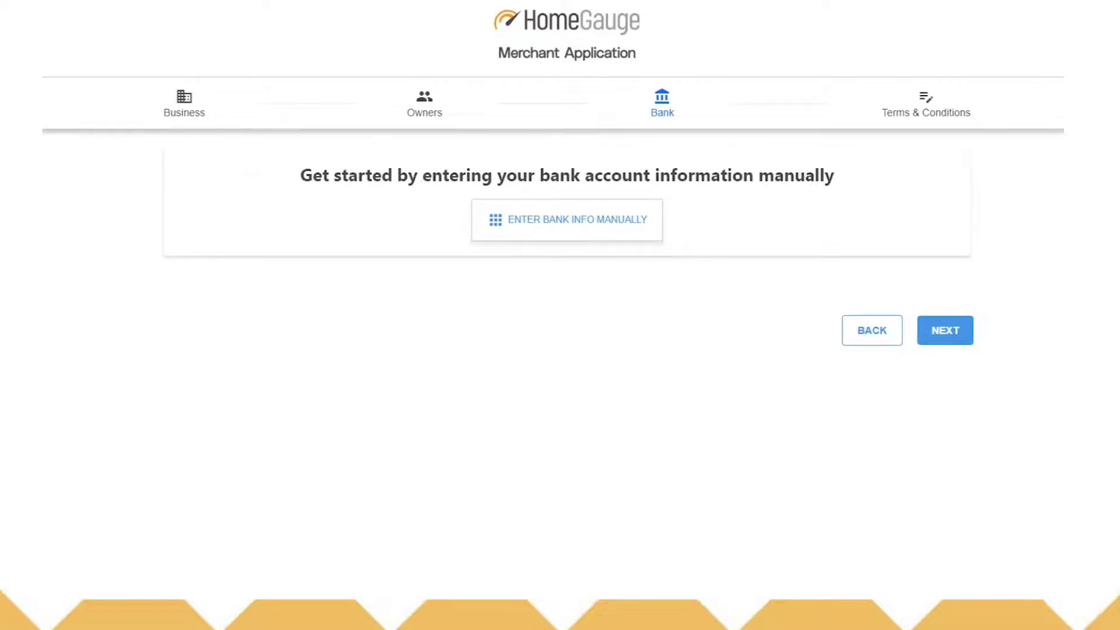
Step: Manually enter the routing number, account number and its confirmation, choose Business Checking, and add it
click(565, 230)
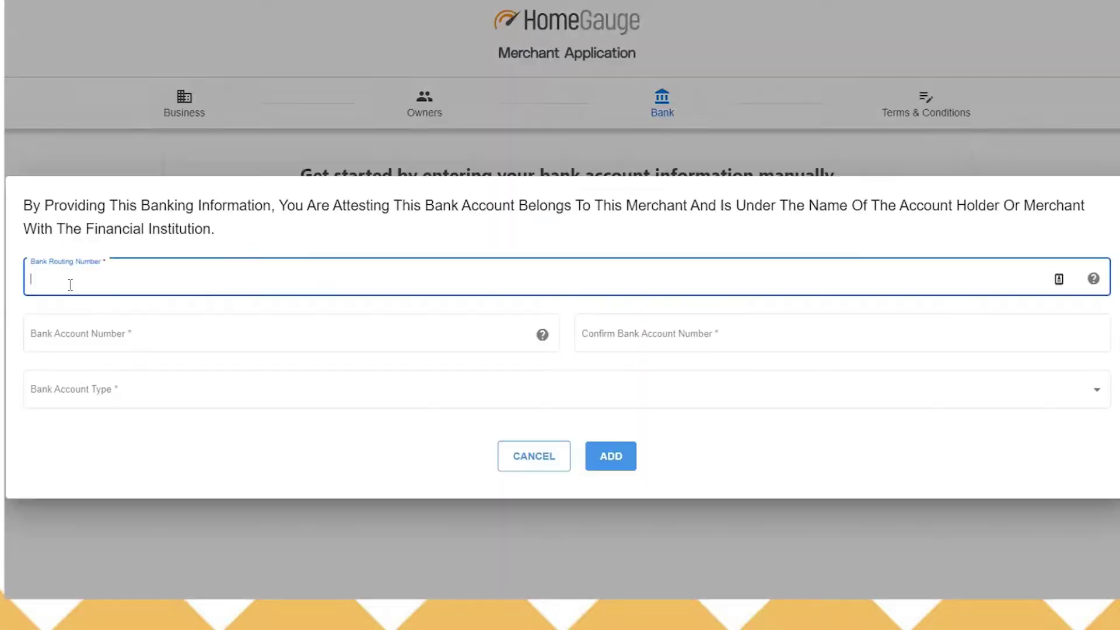
text(12345678)
click(81, 337)
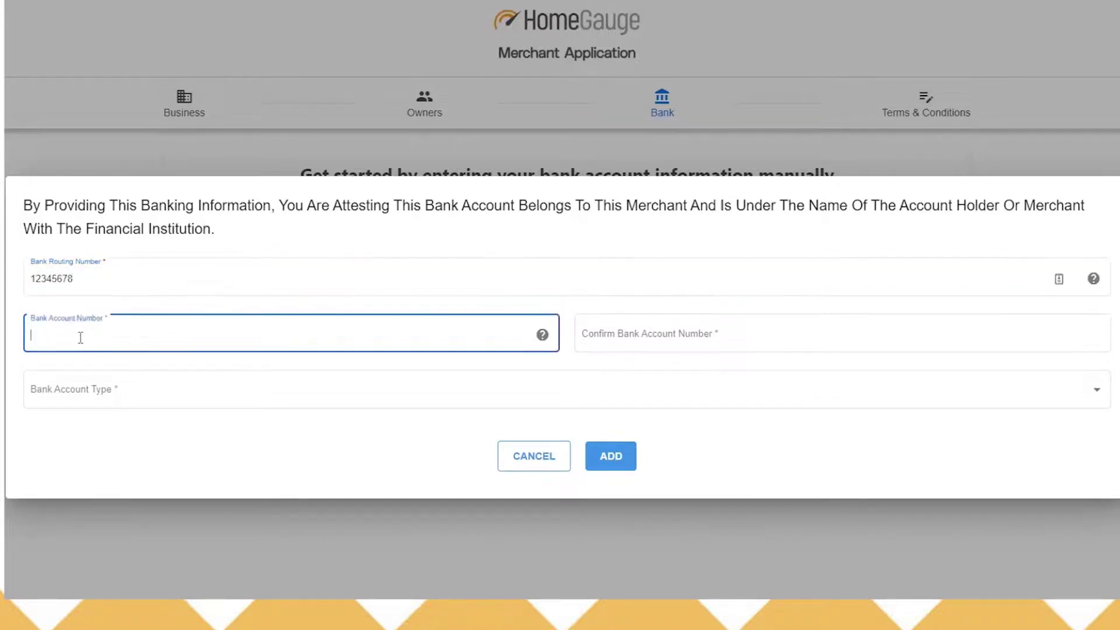
text(123456789)
text(10)
text(000)
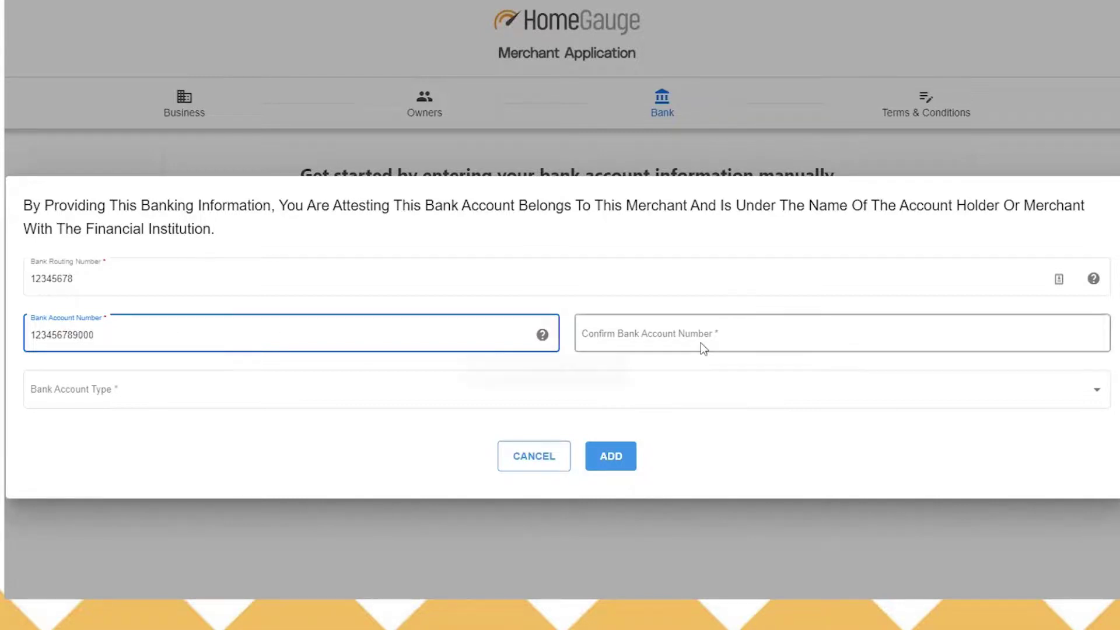
click(702, 341)
text(123456789000)
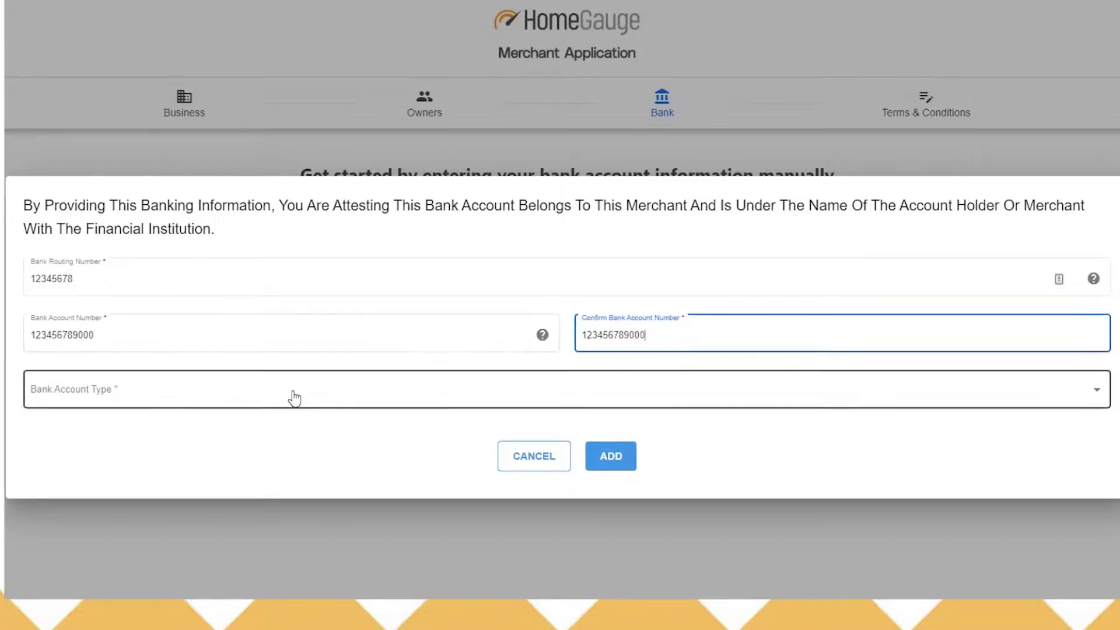
click(292, 394)
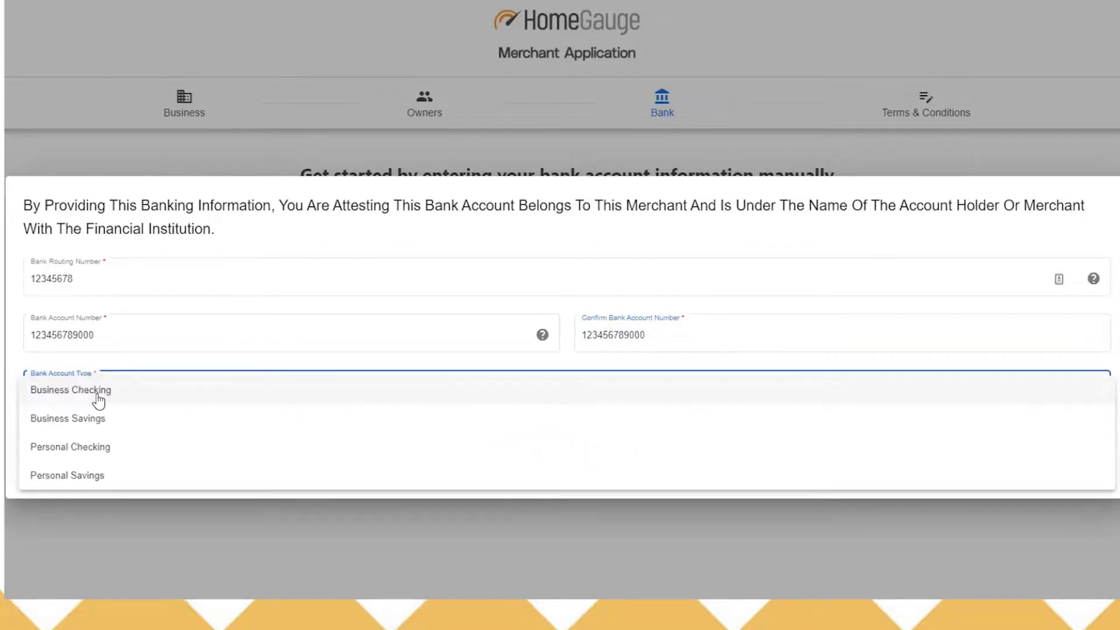
click(124, 401)
click(604, 460)
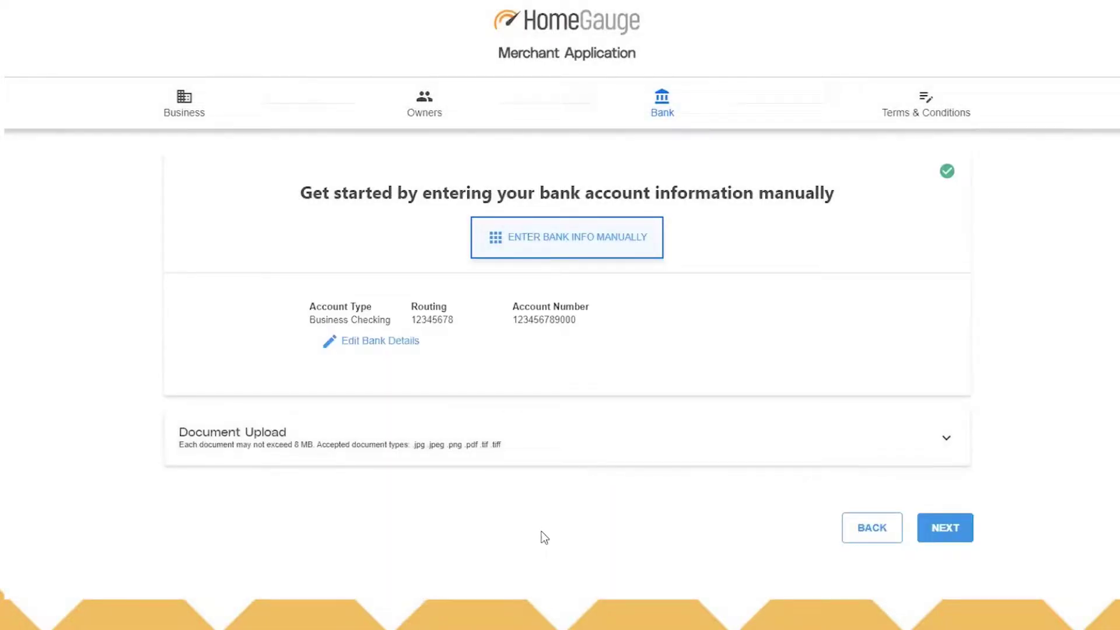
Step: Upload the Blank Check image file in the Document Upload section
click(370, 450)
scroll(315, 525, down, 1)
click(317, 500)
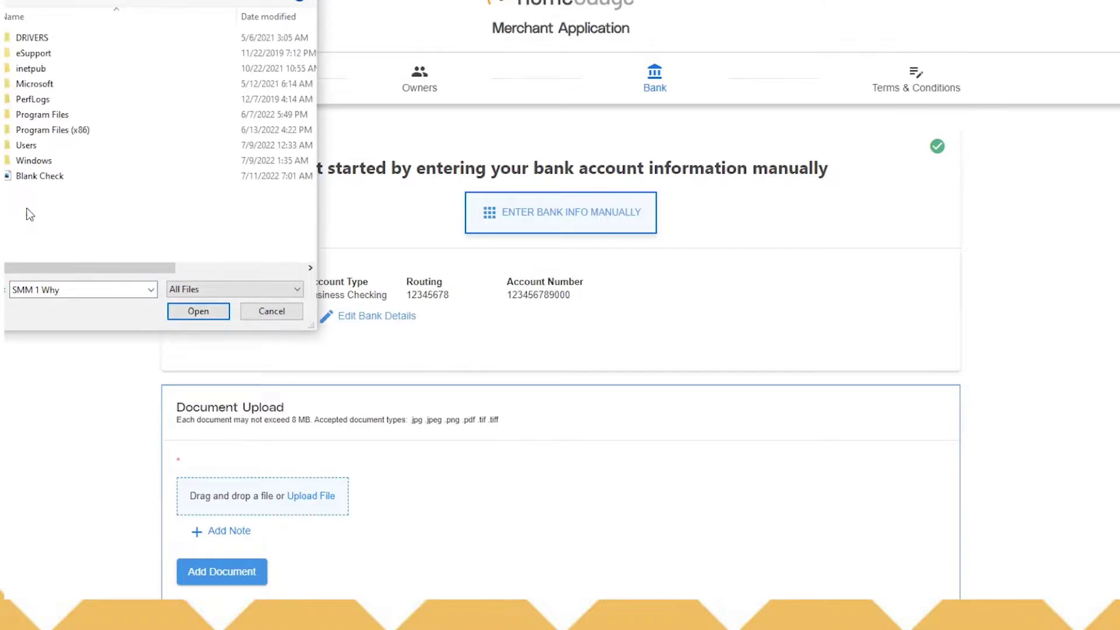
click(43, 177)
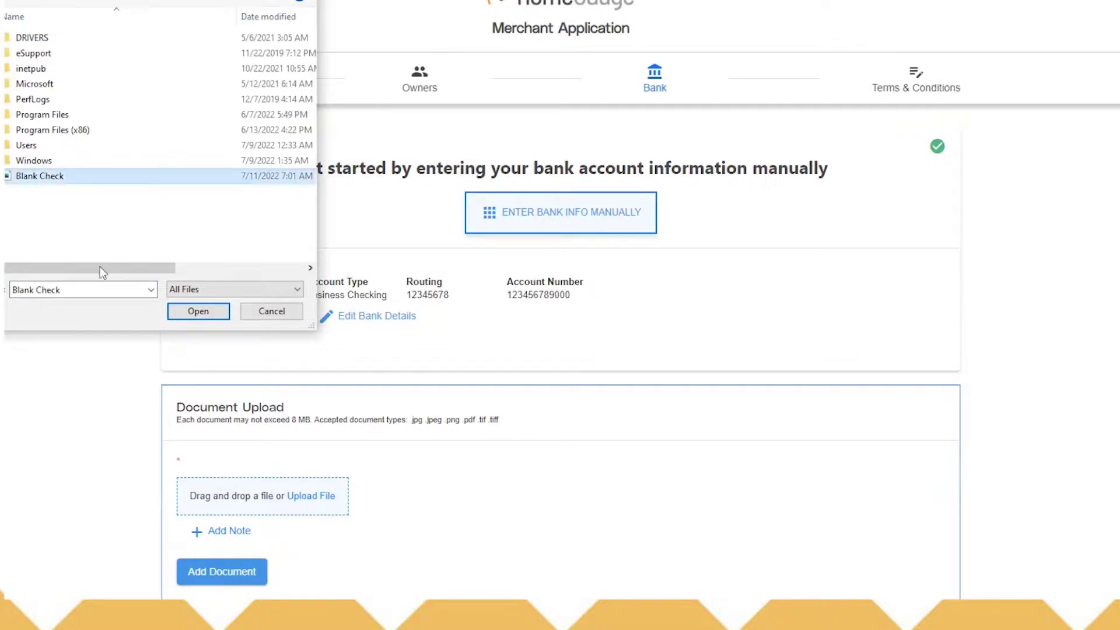
click(190, 313)
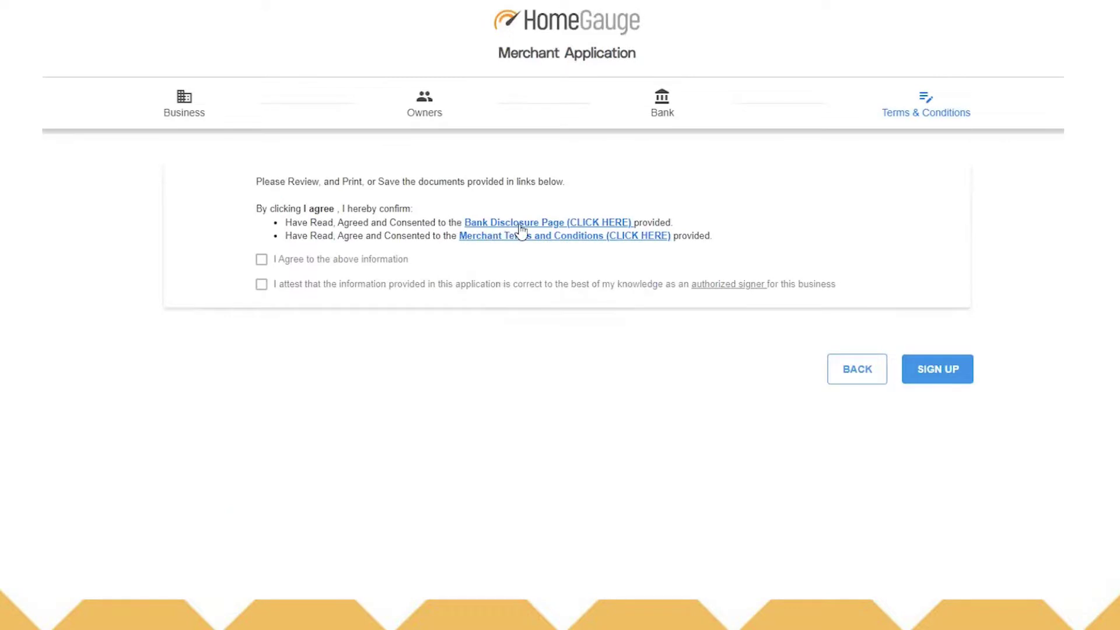
Step: Review the Bank Disclosure and Merchant Terms documents, agree to the statements, and click Sign Up
click(520, 225)
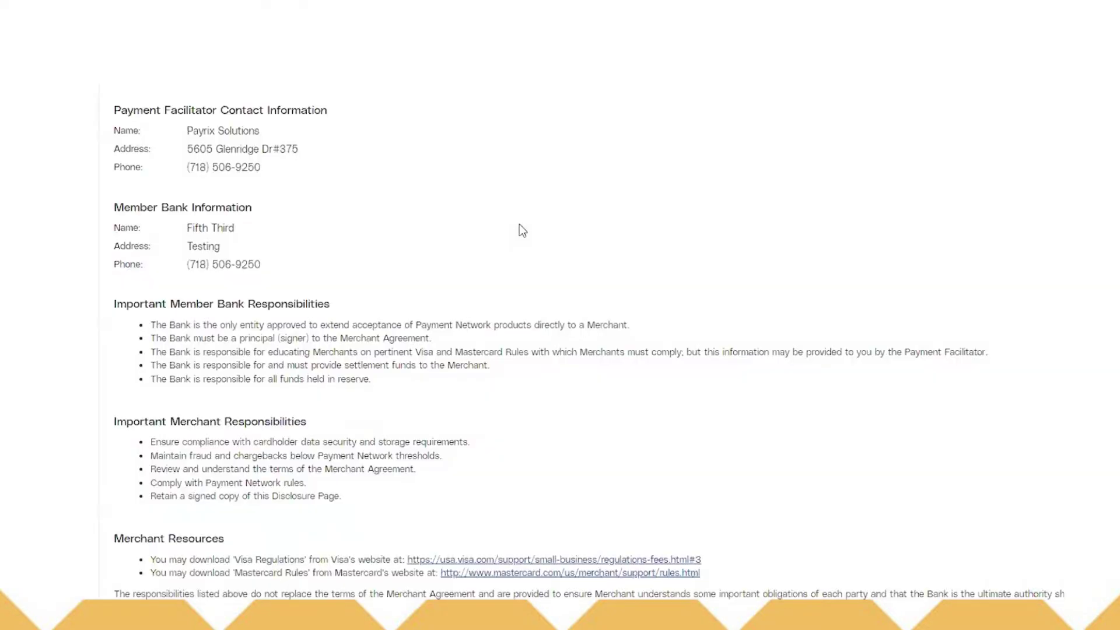
scroll(456, 274, down, 1)
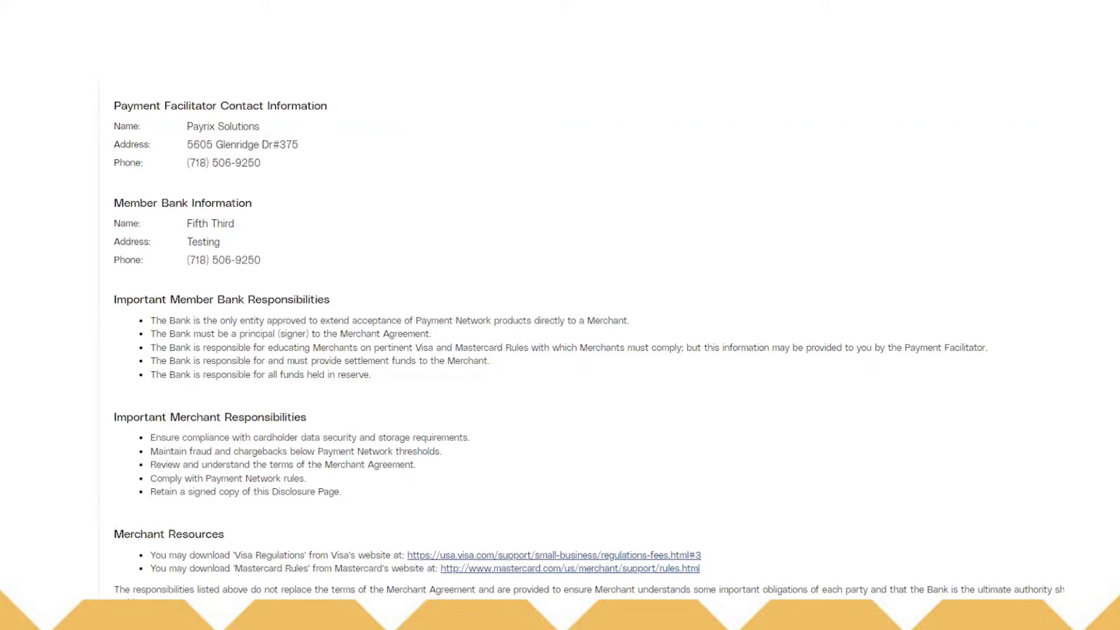
click(349, 32)
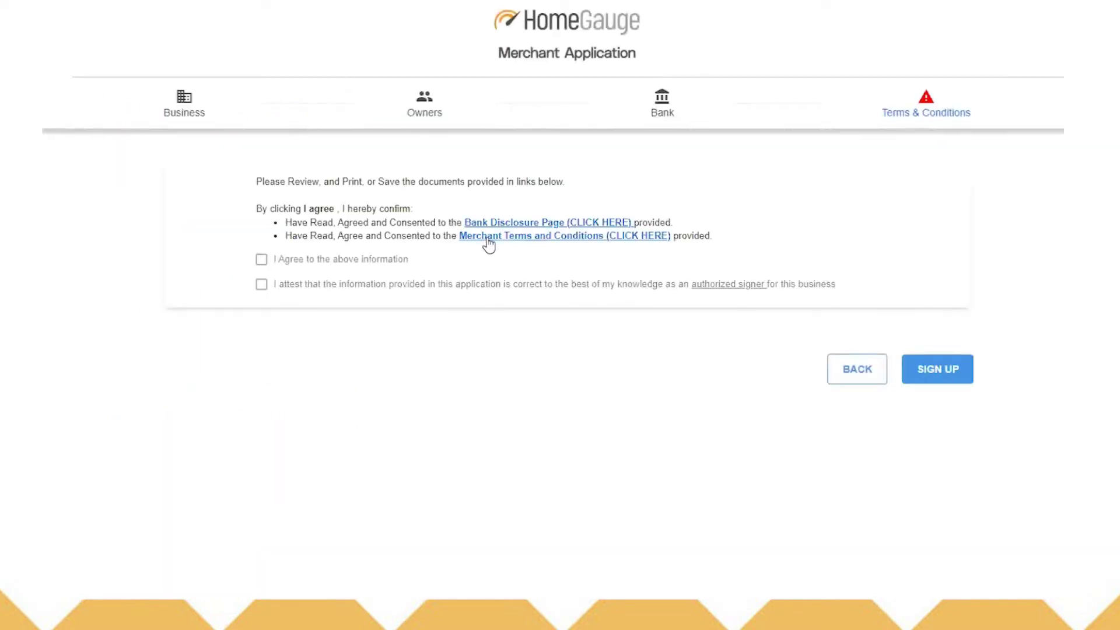
click(487, 240)
click(347, 29)
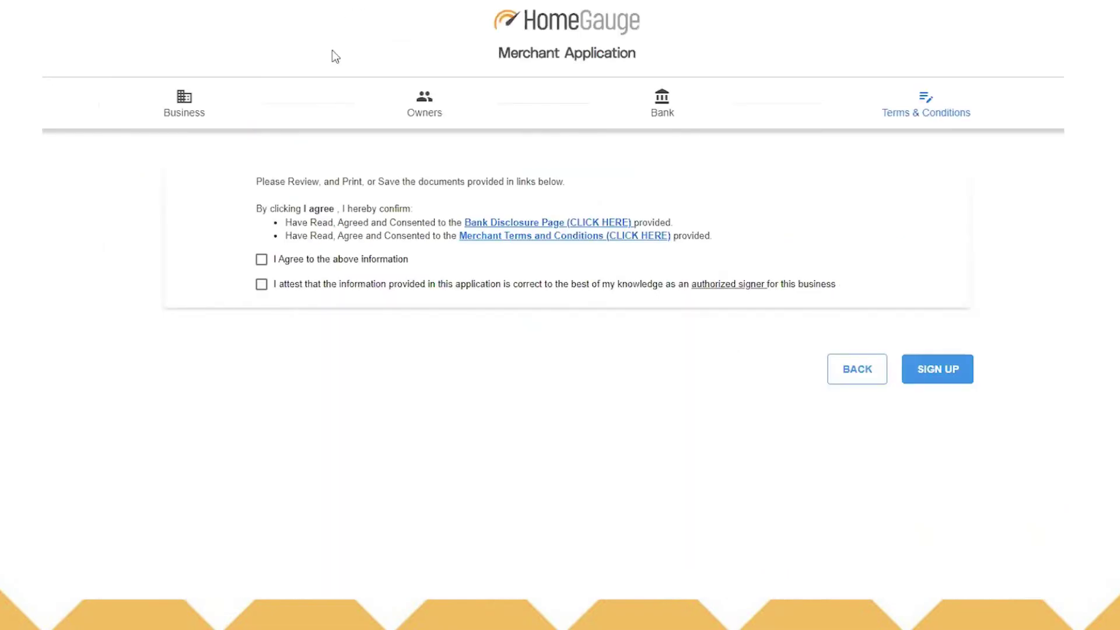
click(261, 260)
click(945, 379)
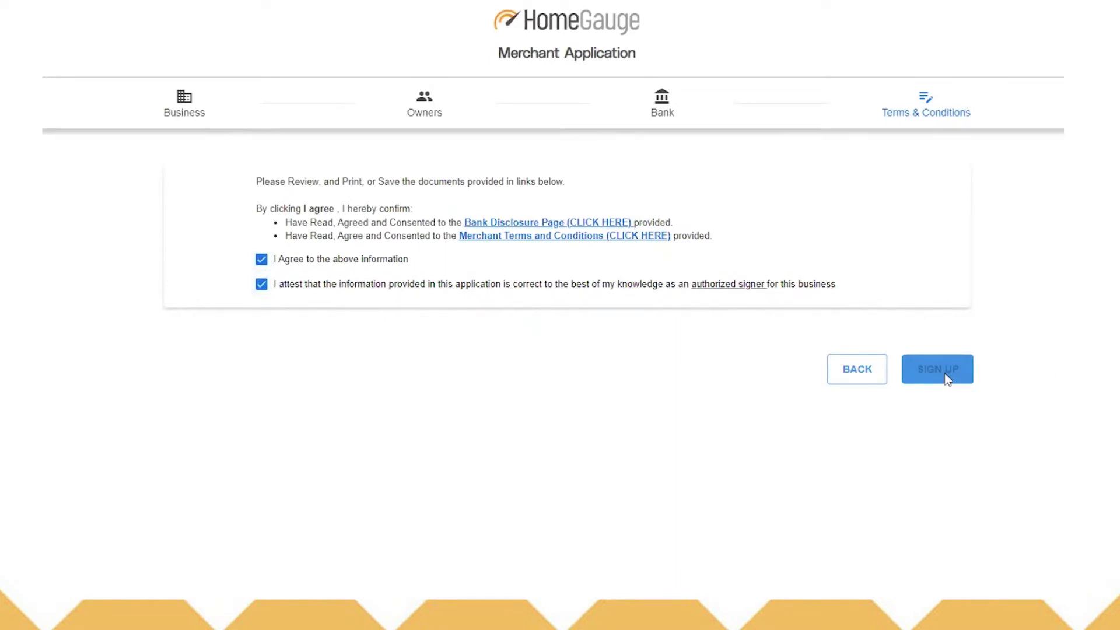